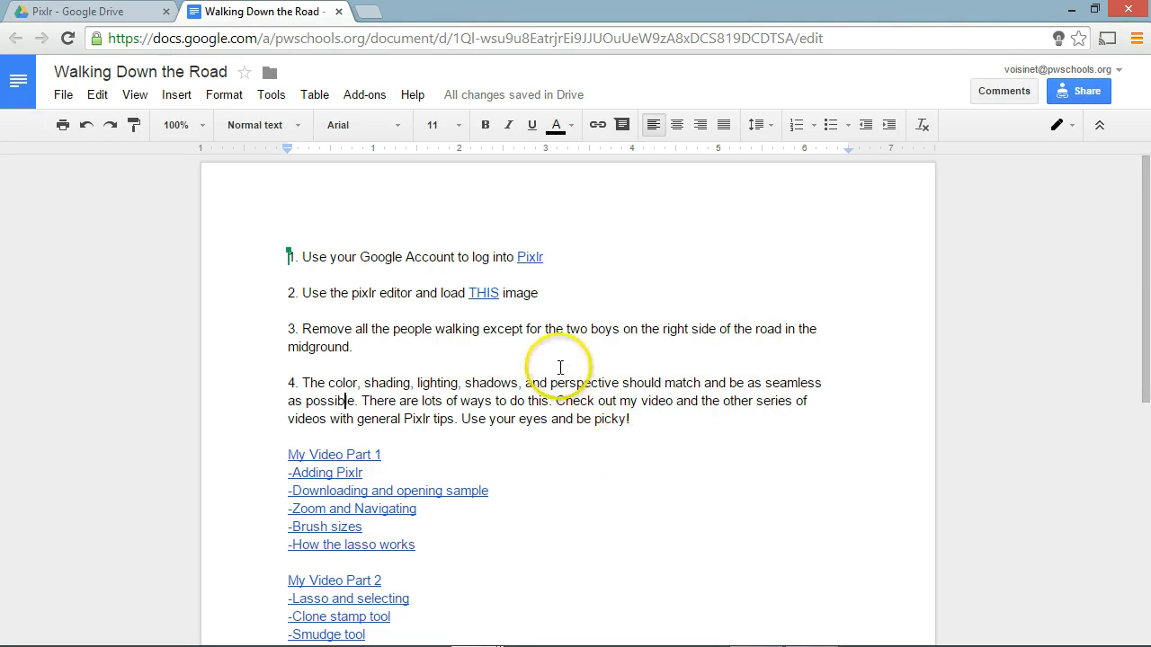
{"action": "left_click_drag", "start_coordinate": [416, 258], "coordinate": [454, 257]}
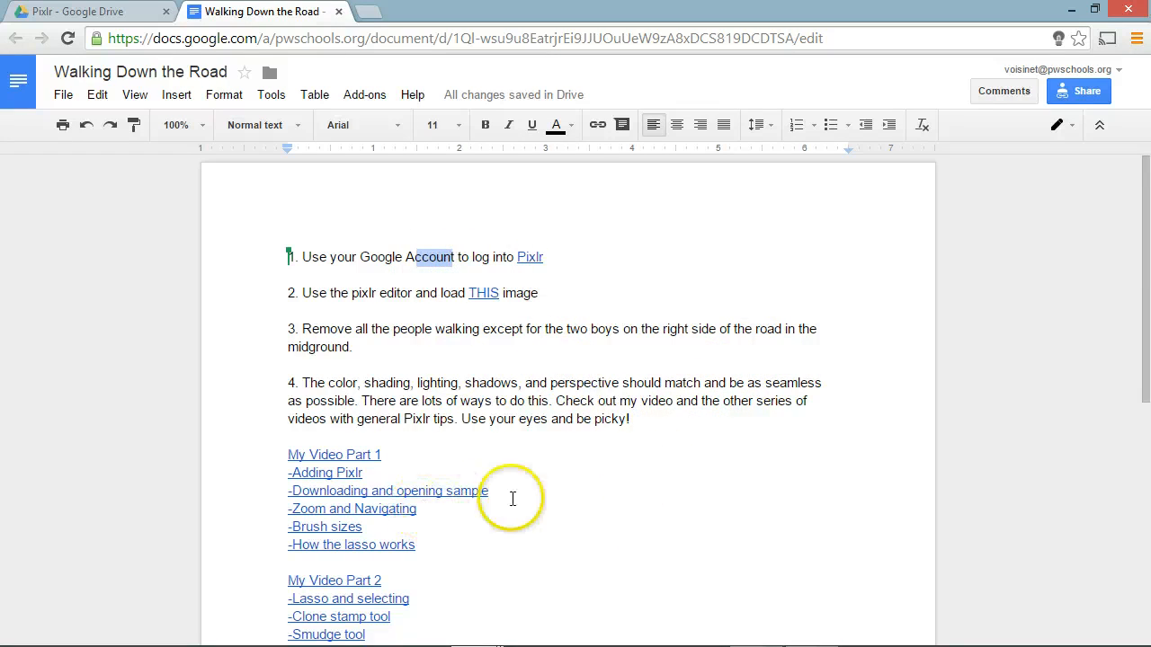
{"action": "mouse_move", "coordinate": [520, 495]}
{"action": "left_mouse_down"}
{"action": "mouse_move", "coordinate": [432, 497]}
{"action": "mouse_move", "coordinate": [359, 475]}
{"action": "left_mouse_up"}
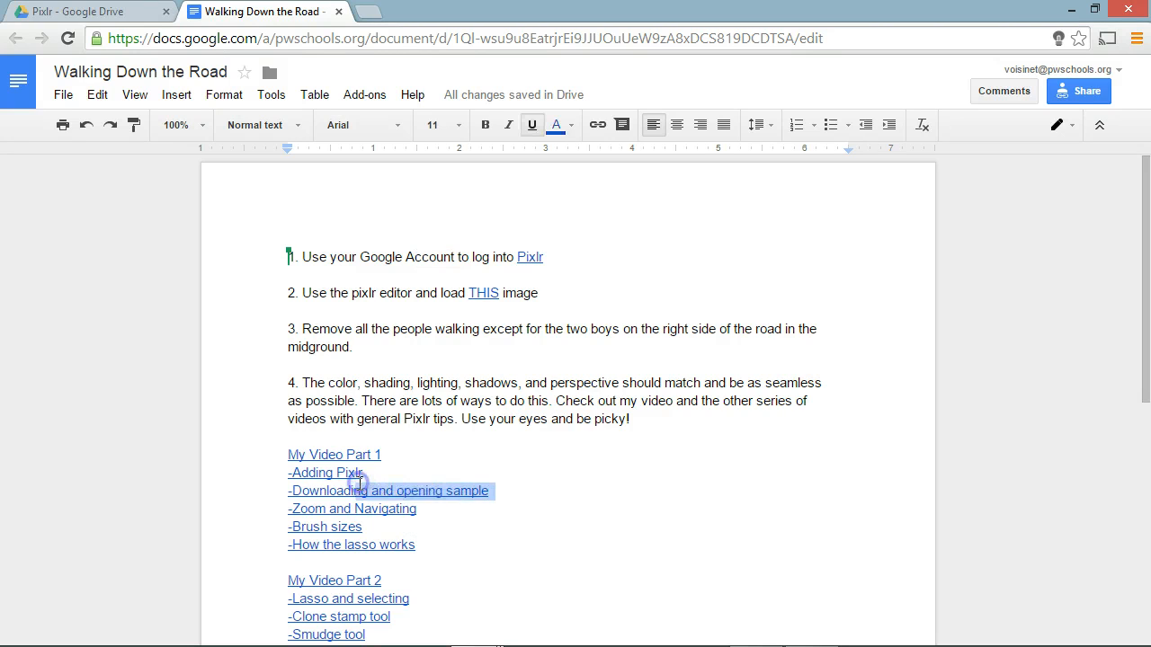
{"action": "left_click", "coordinate": [450, 555]}
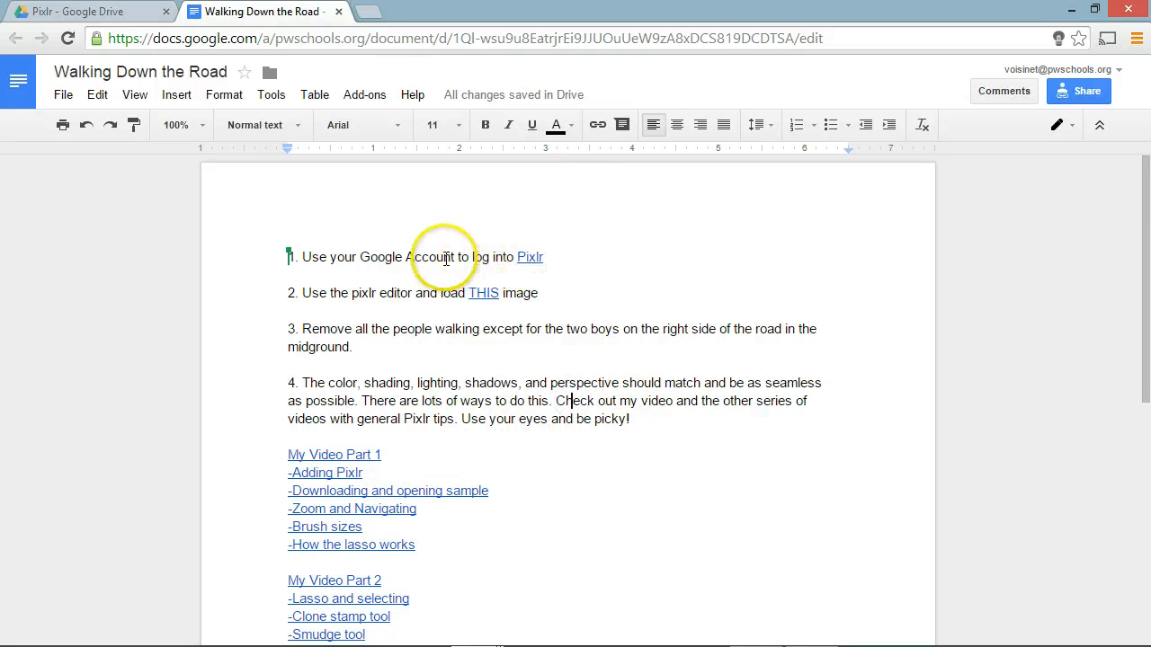
Step: Open the Pixlr website from the link in the document's first instruction and launch the Pixlr Editor web app
{"action": "left_click", "coordinate": [530, 258]}
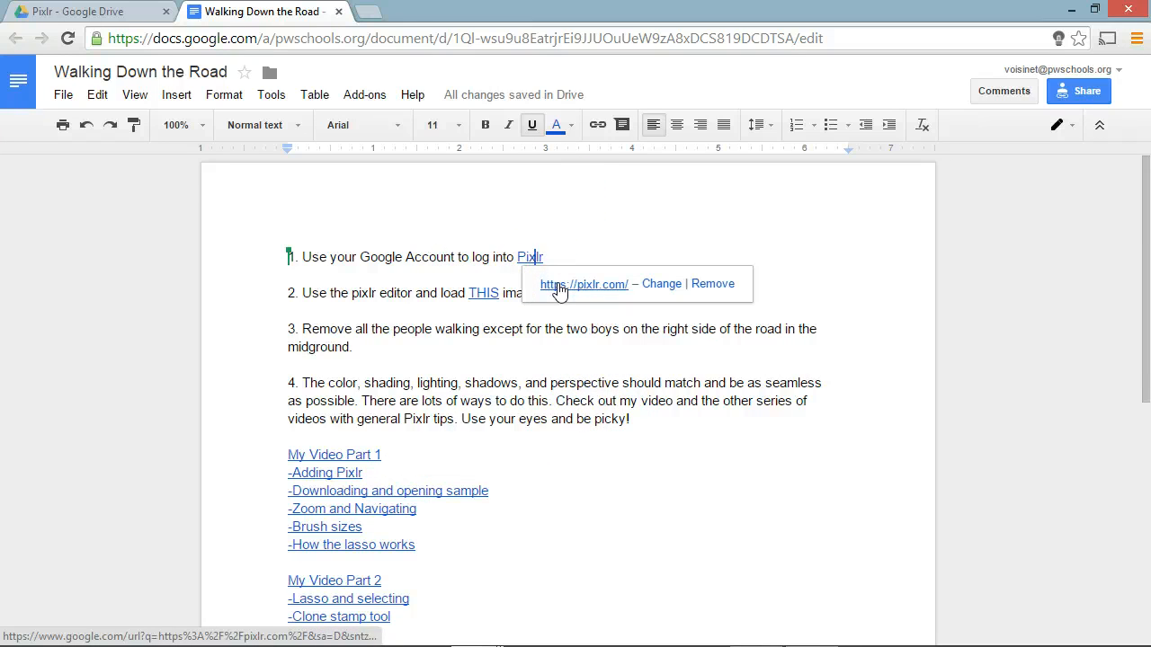
{"action": "left_click", "coordinate": [559, 286]}
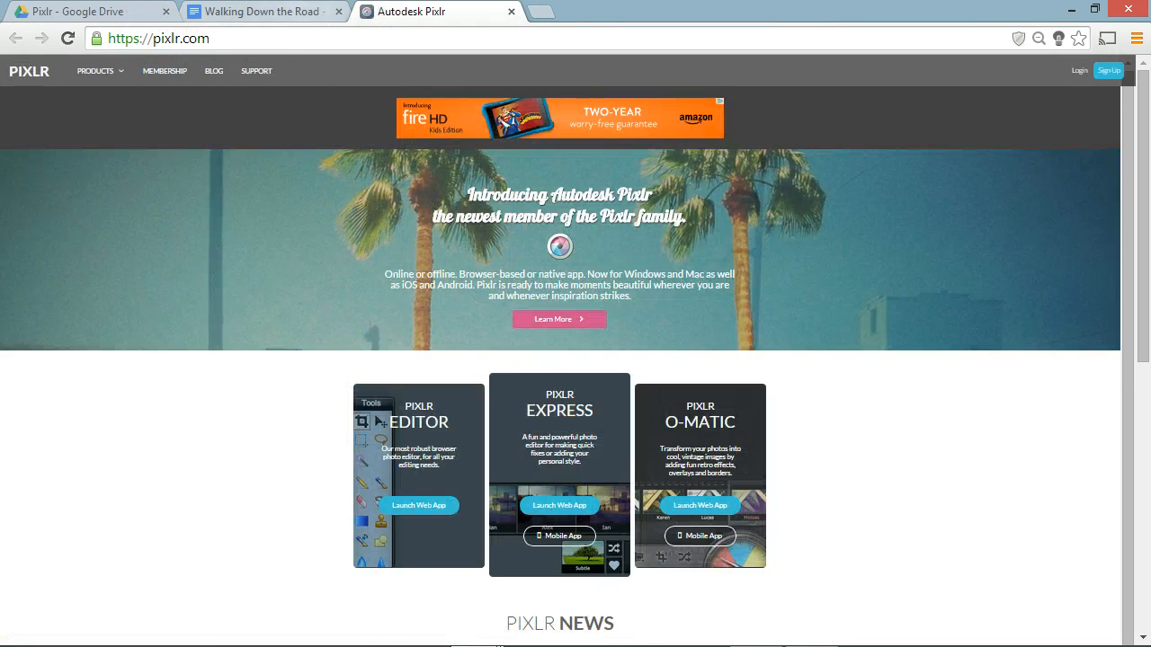
{"action": "left_click", "coordinate": [270, 11]}
{"action": "left_click", "coordinate": [454, 11]}
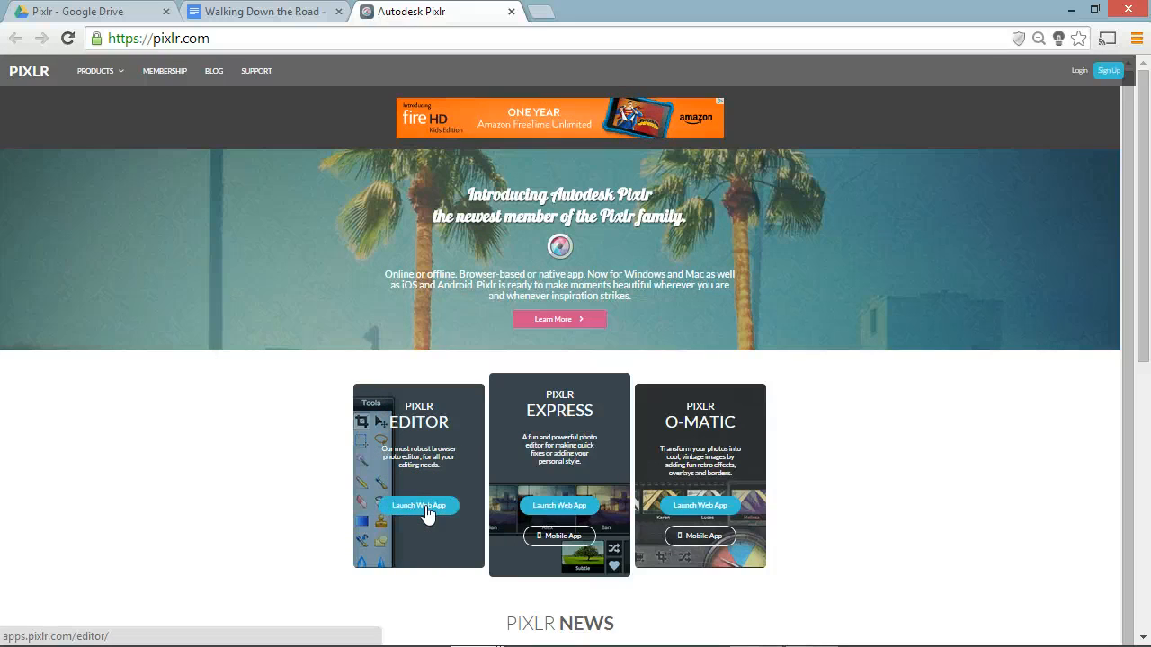
{"action": "left_click", "coordinate": [426, 508]}
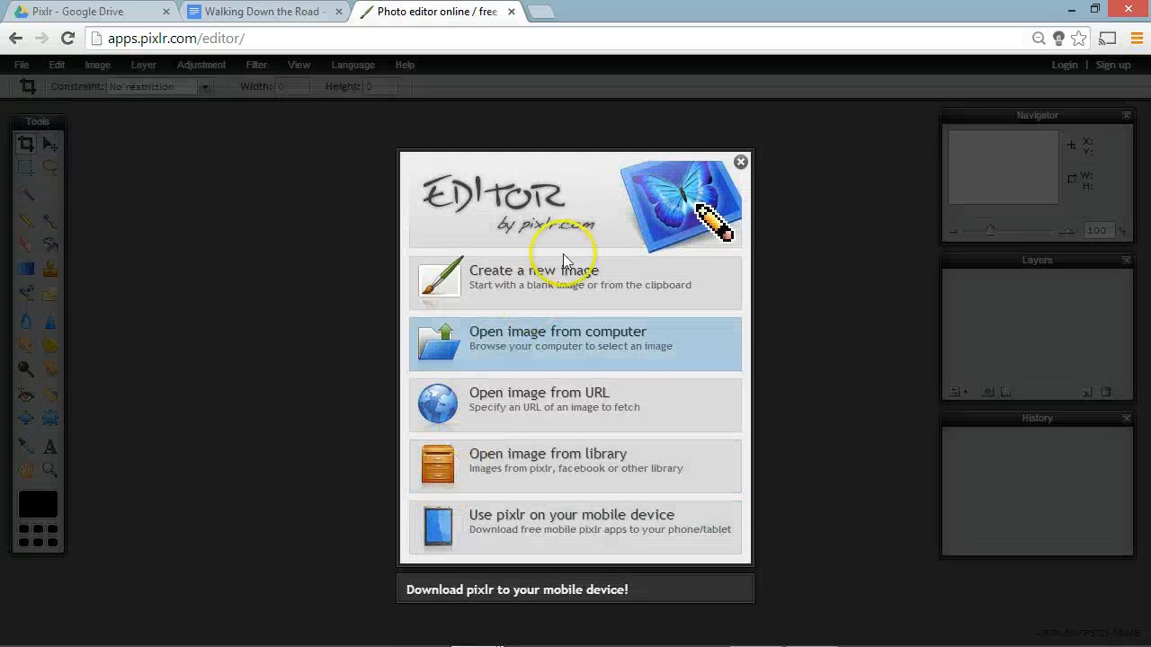
Step: Dismiss the editor's start screen and log in to Pixlr with the school Google account
{"action": "left_click", "coordinate": [739, 162]}
{"action": "left_click", "coordinate": [1065, 68]}
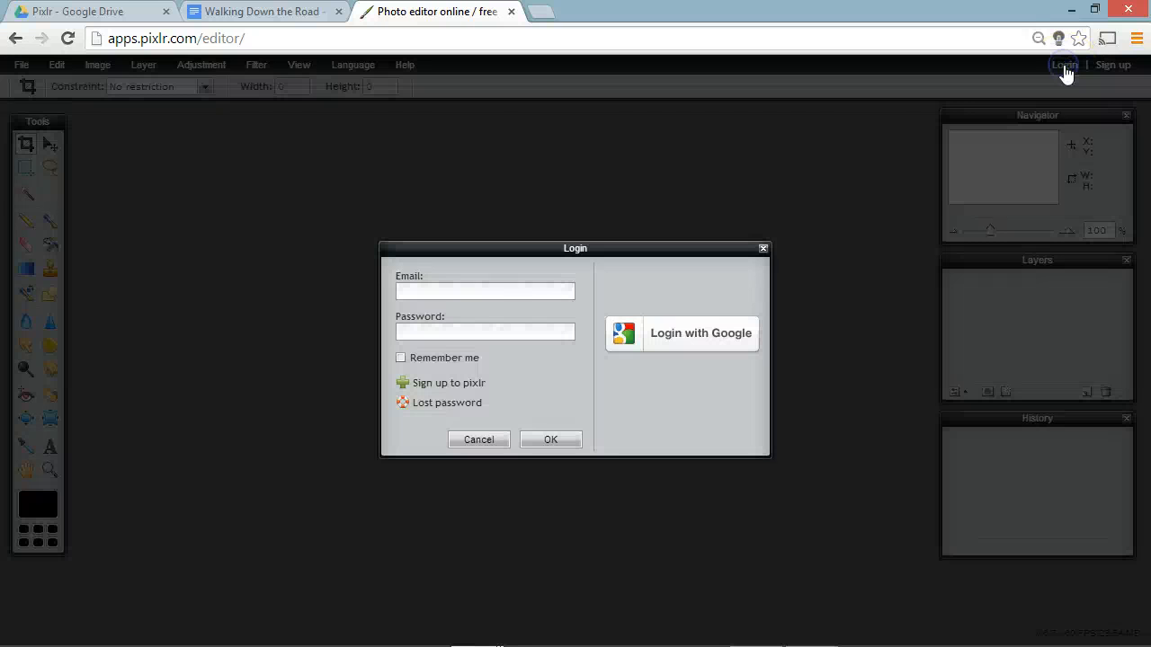
{"action": "left_click", "coordinate": [624, 330]}
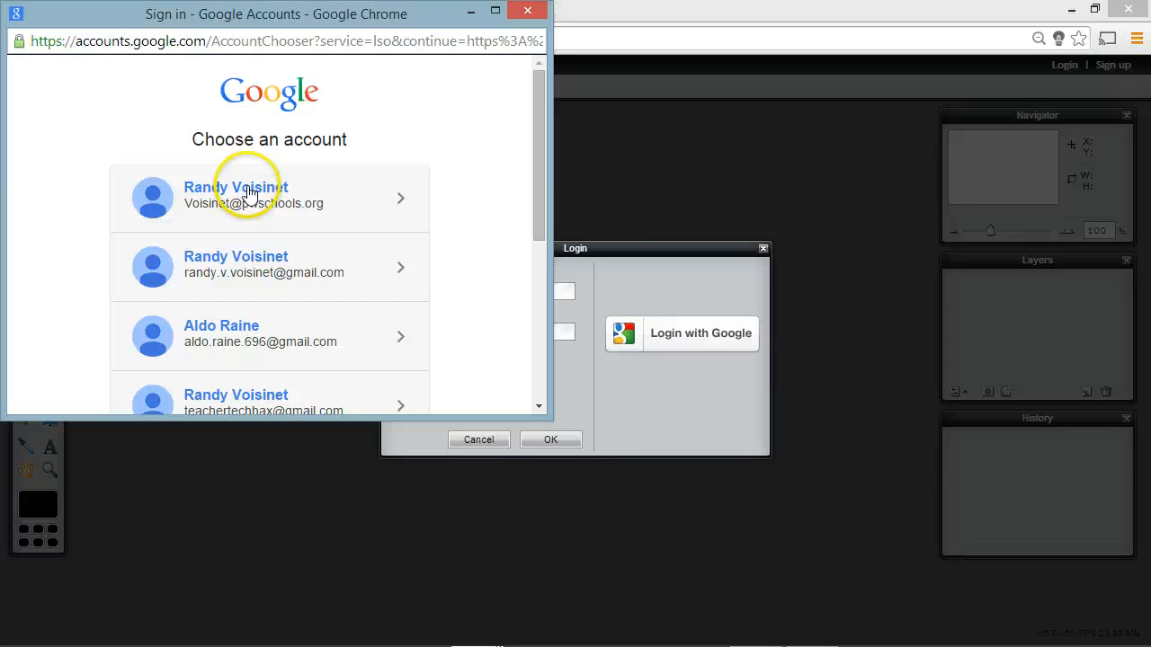
{"action": "left_click", "coordinate": [252, 193]}
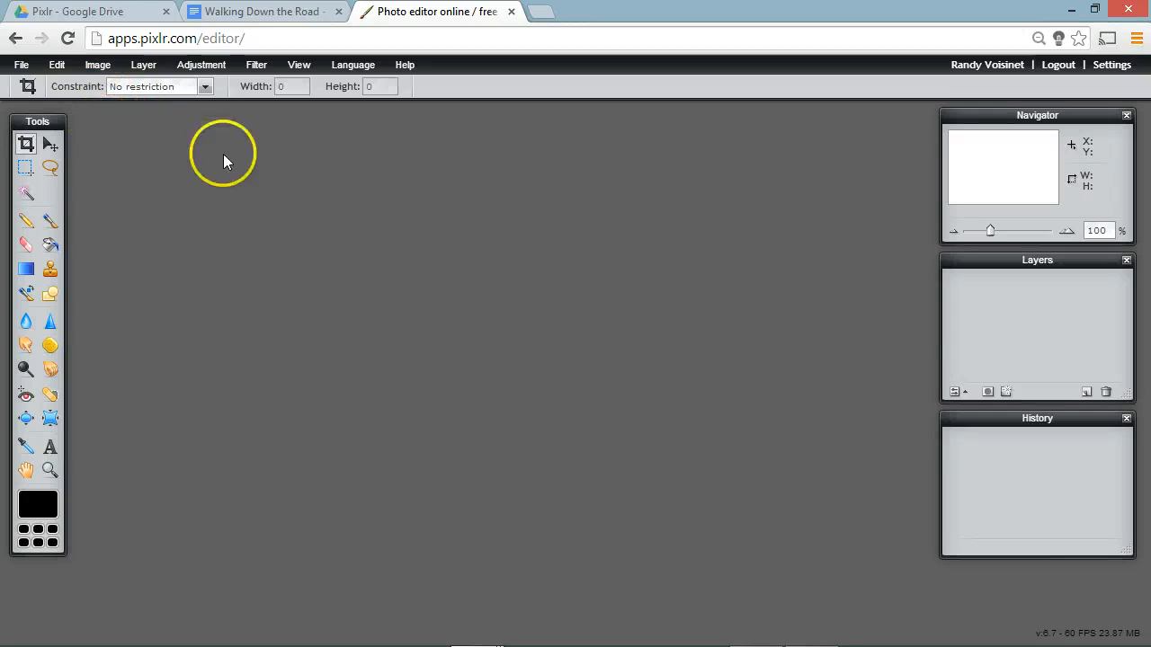
Step: Create a blank 800 × 600 image named Untitled
{"action": "left_click", "coordinate": [20, 64]}
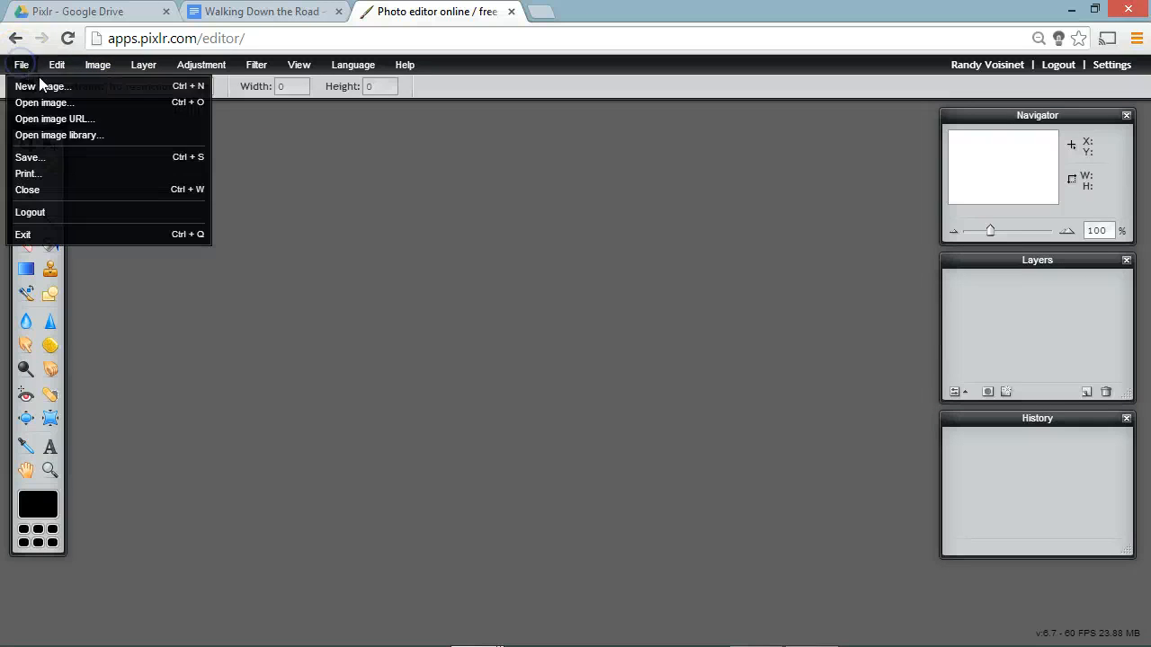
{"action": "left_click", "coordinate": [63, 137]}
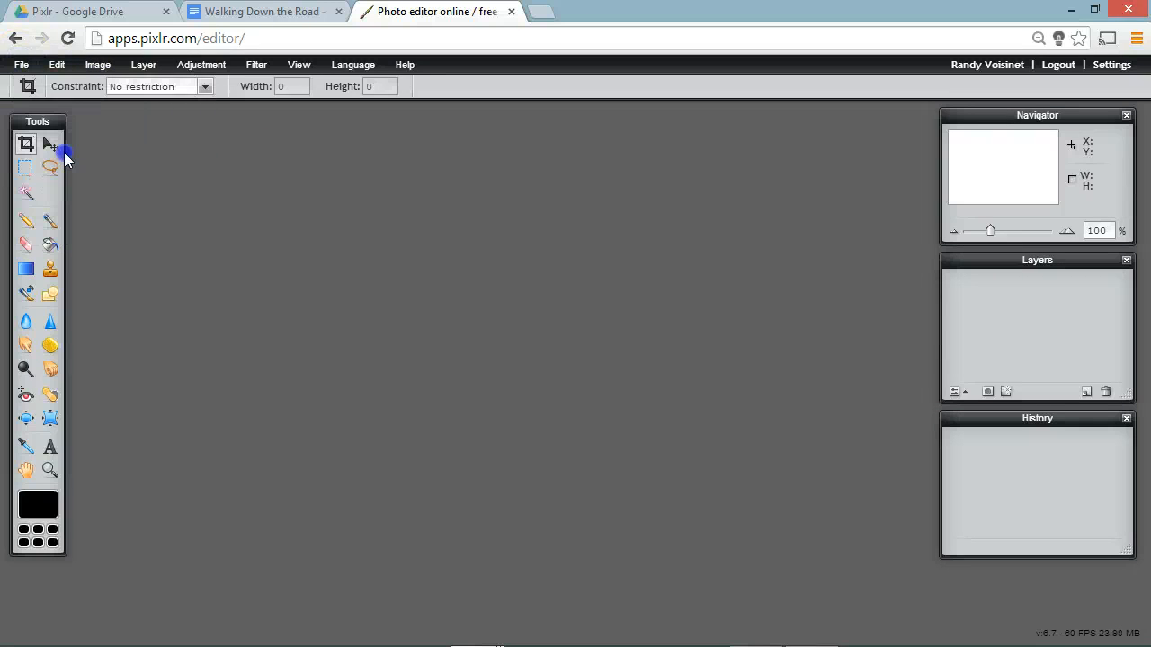
{"action": "left_click", "coordinate": [20, 66]}
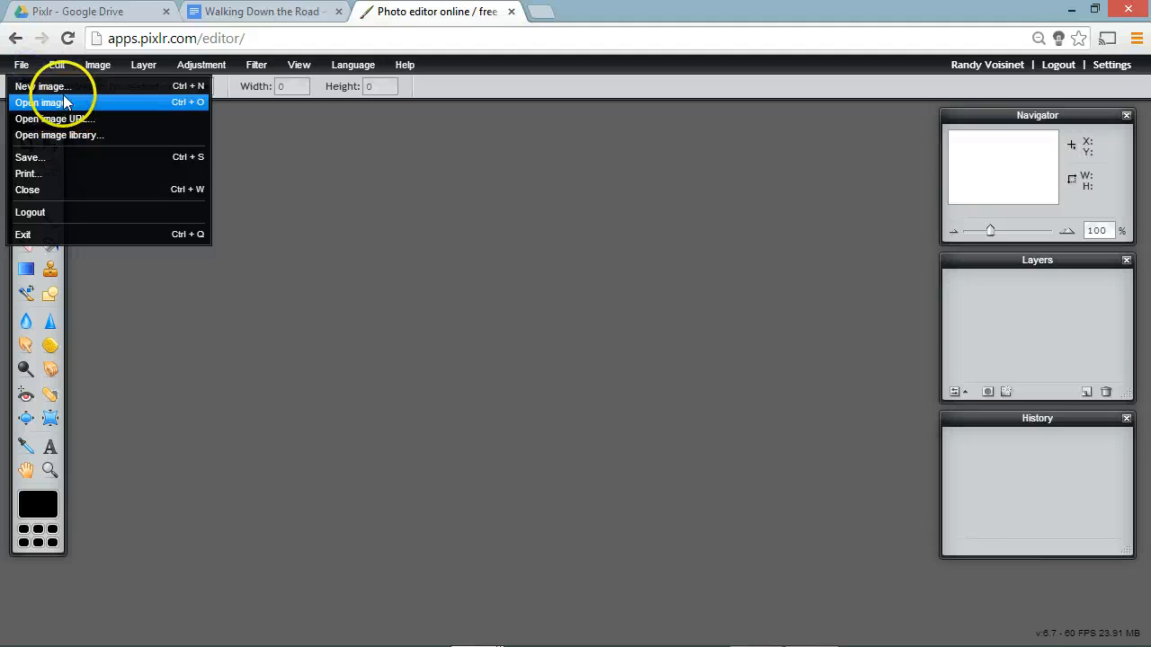
{"action": "left_click", "coordinate": [67, 88]}
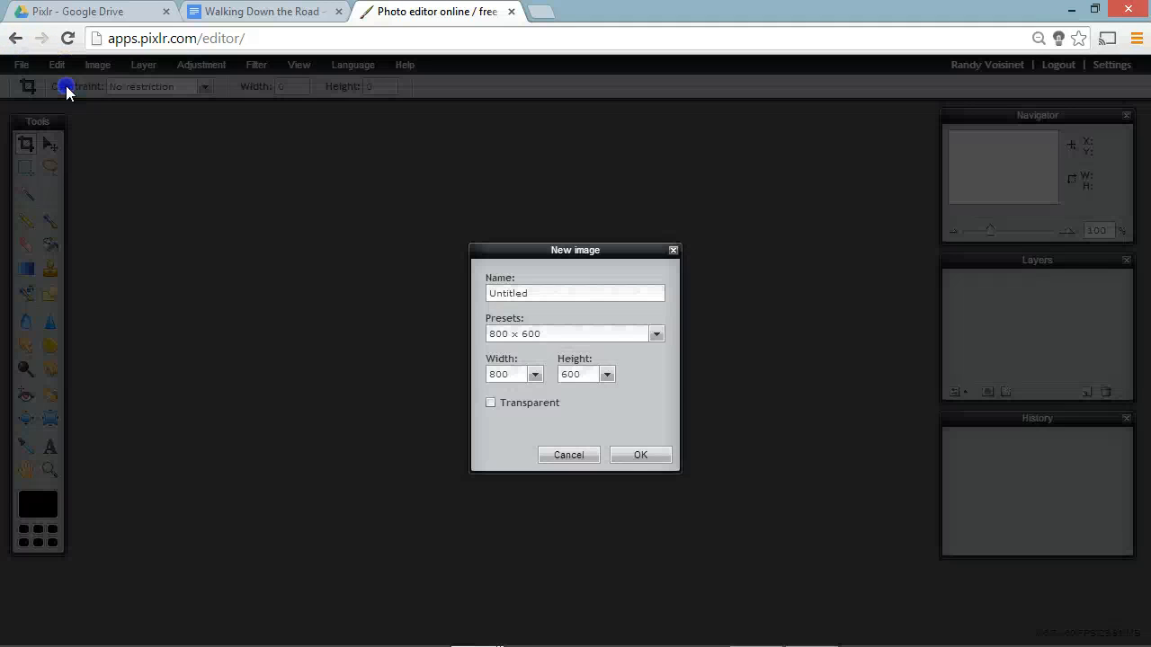
{"action": "left_click", "coordinate": [627, 459]}
Step: Examine the Pixlr library save settings and the available file formats for the blank image, and leave without saving
{"action": "left_click", "coordinate": [21, 65]}
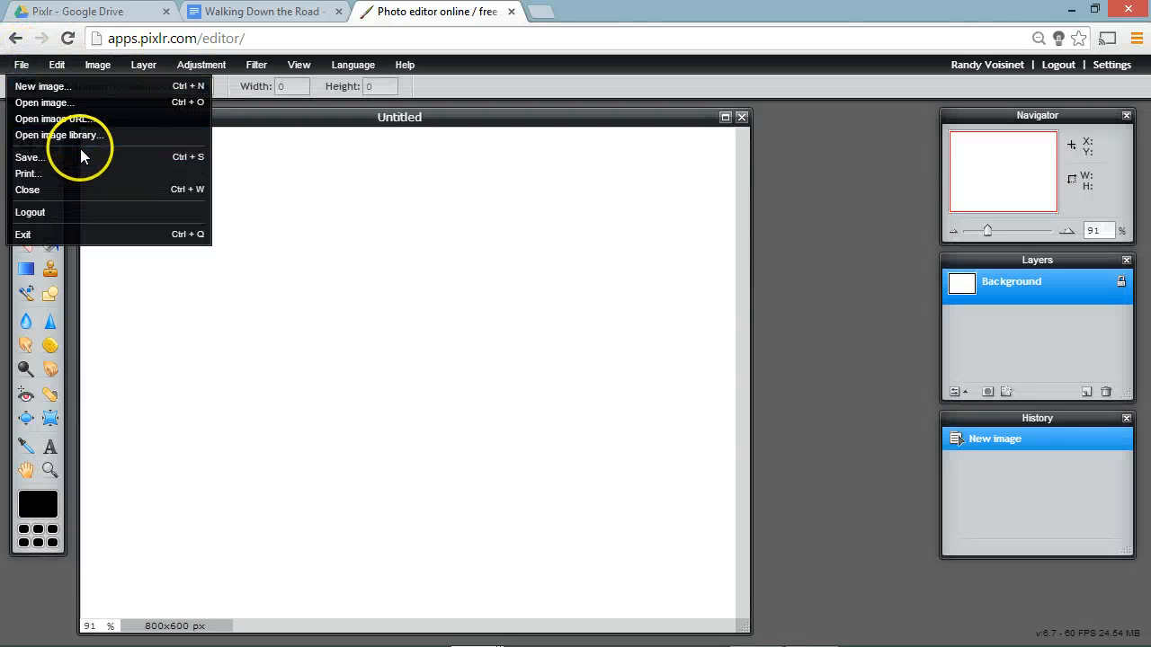
{"action": "left_click", "coordinate": [78, 157]}
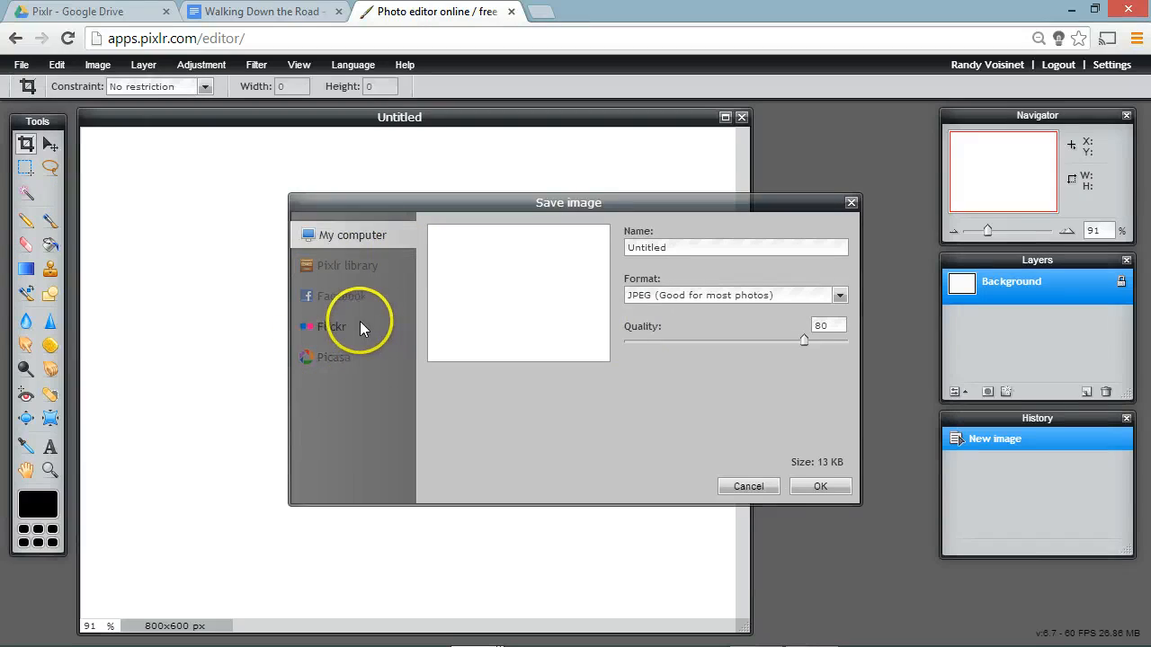
{"action": "left_click", "coordinate": [348, 269]}
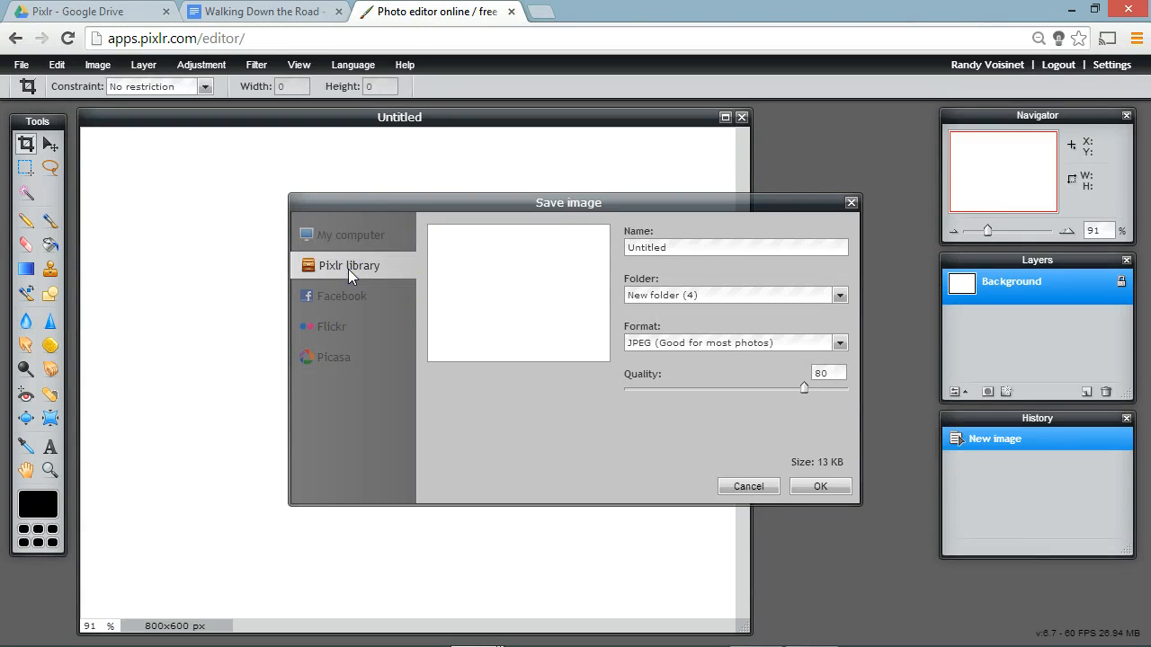
{"action": "left_click", "coordinate": [733, 344]}
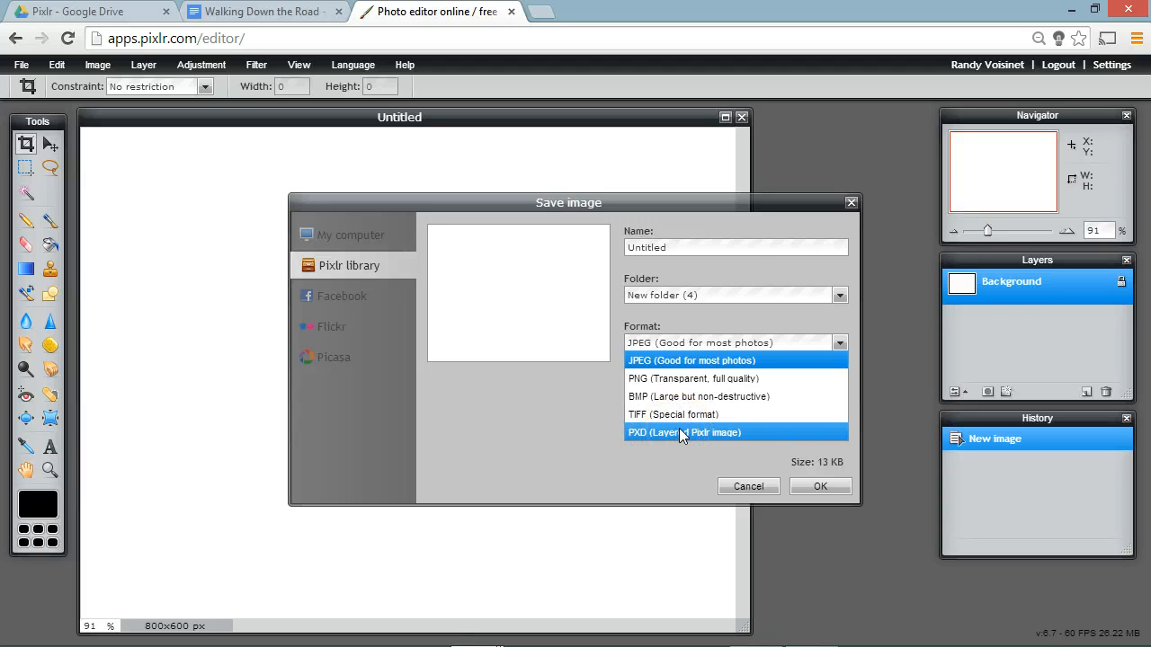
{"action": "left_click", "coordinate": [738, 529]}
{"action": "left_click", "coordinate": [746, 486]}
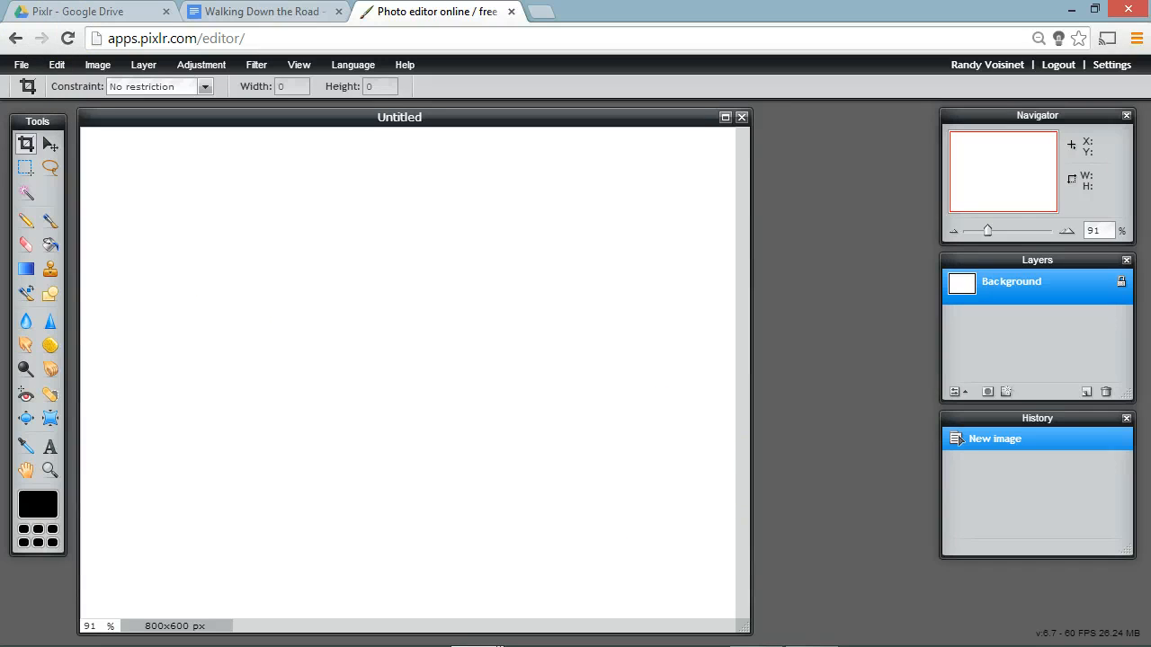
Step: Compare the save options for My computer and Pixlr library, review the formats, and close the blank image without saving
{"action": "left_click", "coordinate": [21, 64]}
{"action": "left_click", "coordinate": [77, 163]}
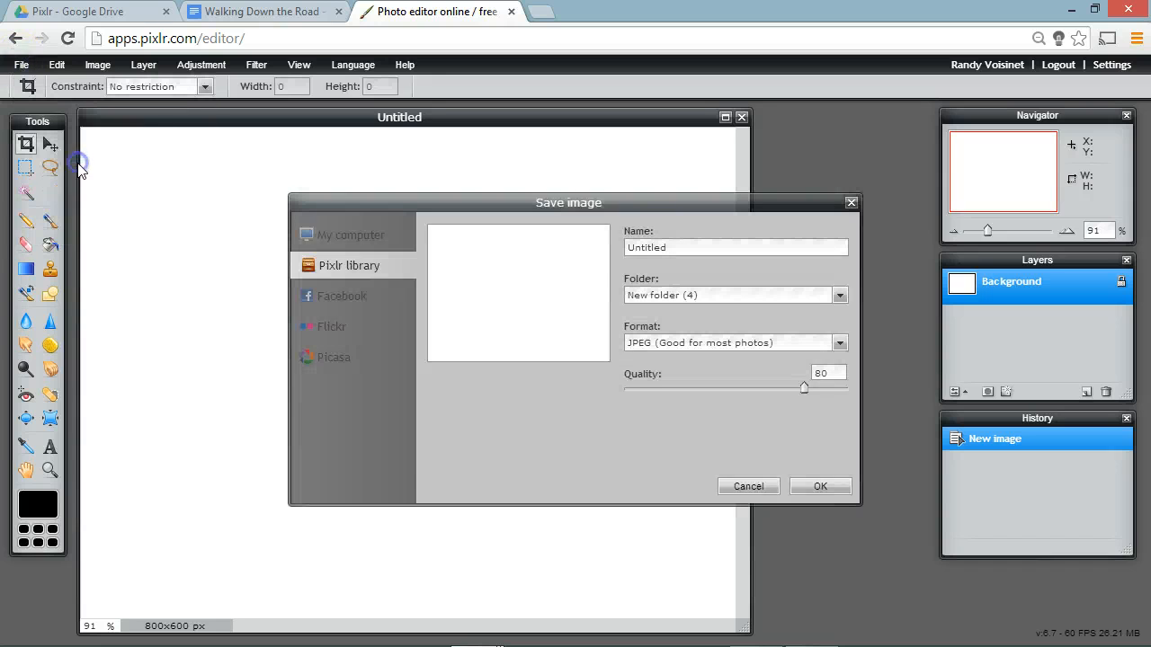
{"action": "left_click", "coordinate": [346, 235]}
{"action": "left_click", "coordinate": [349, 270]}
{"action": "left_click", "coordinate": [358, 242]}
{"action": "left_click", "coordinate": [363, 266]}
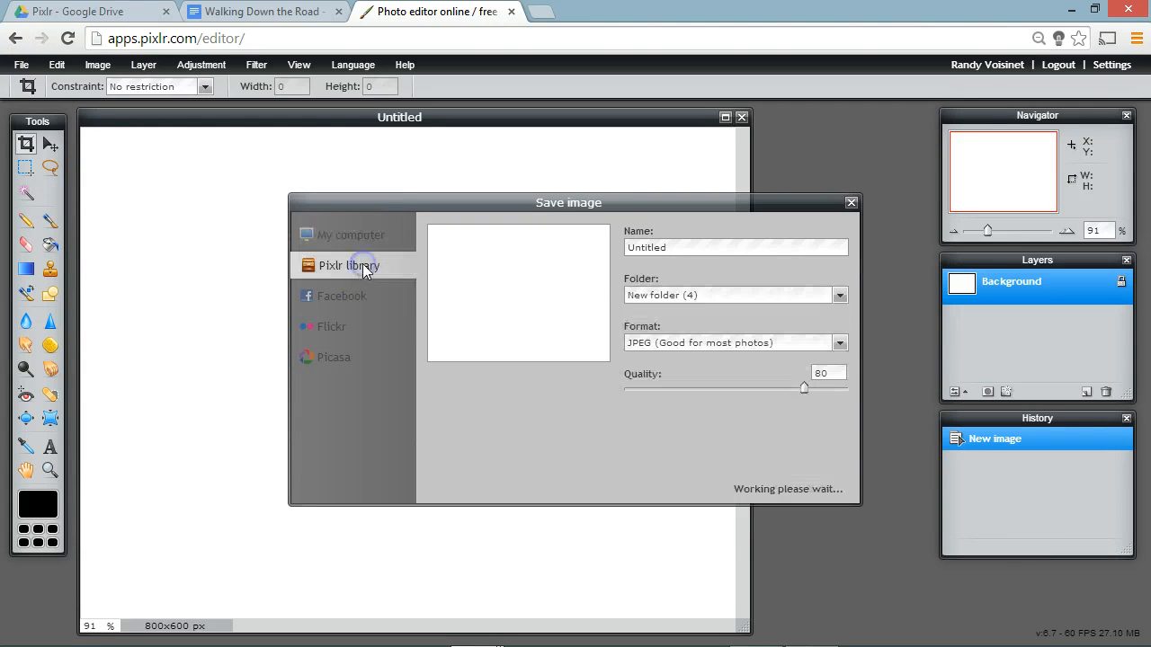
{"action": "left_click", "coordinate": [714, 346]}
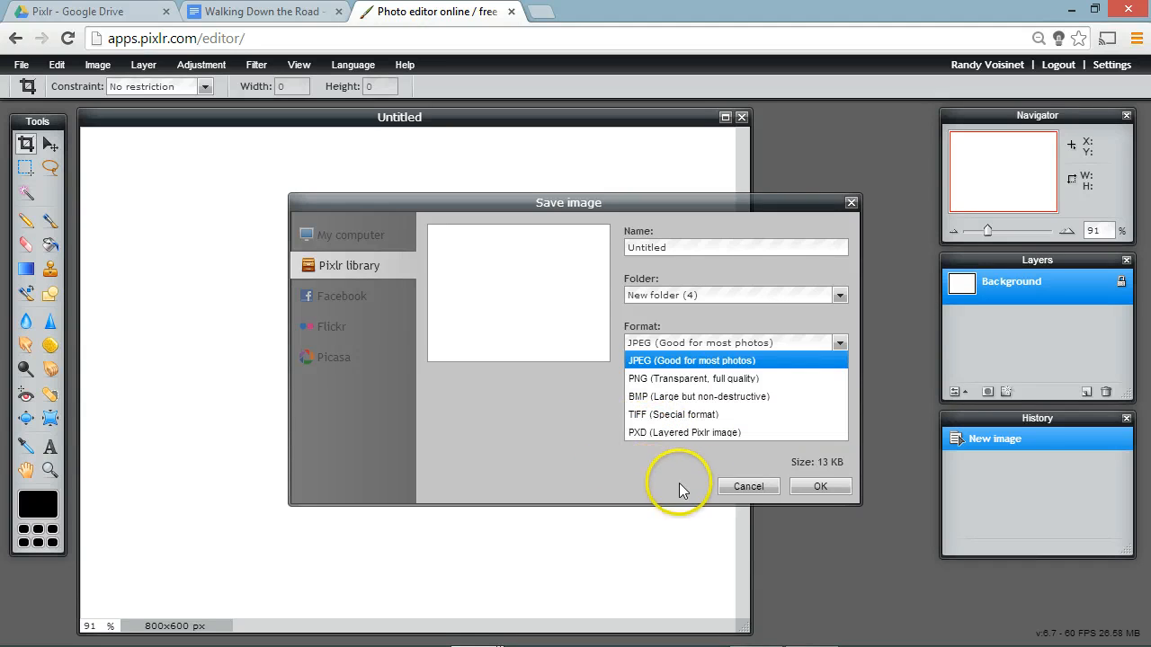
{"action": "left_click", "coordinate": [739, 486]}
{"action": "left_click", "coordinate": [742, 117]}
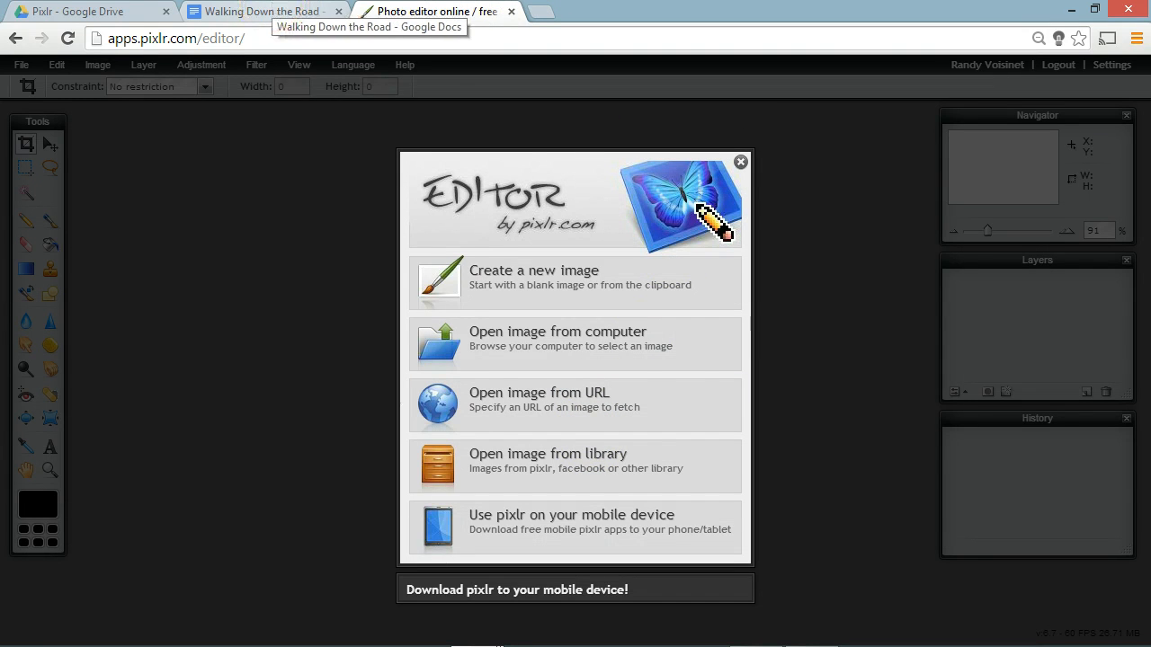
Step: Switch to the Walking Down the Road document, open the image linked as THIS, and download Name_Hour_two_boys.JPG
{"action": "left_click", "coordinate": [266, 11]}
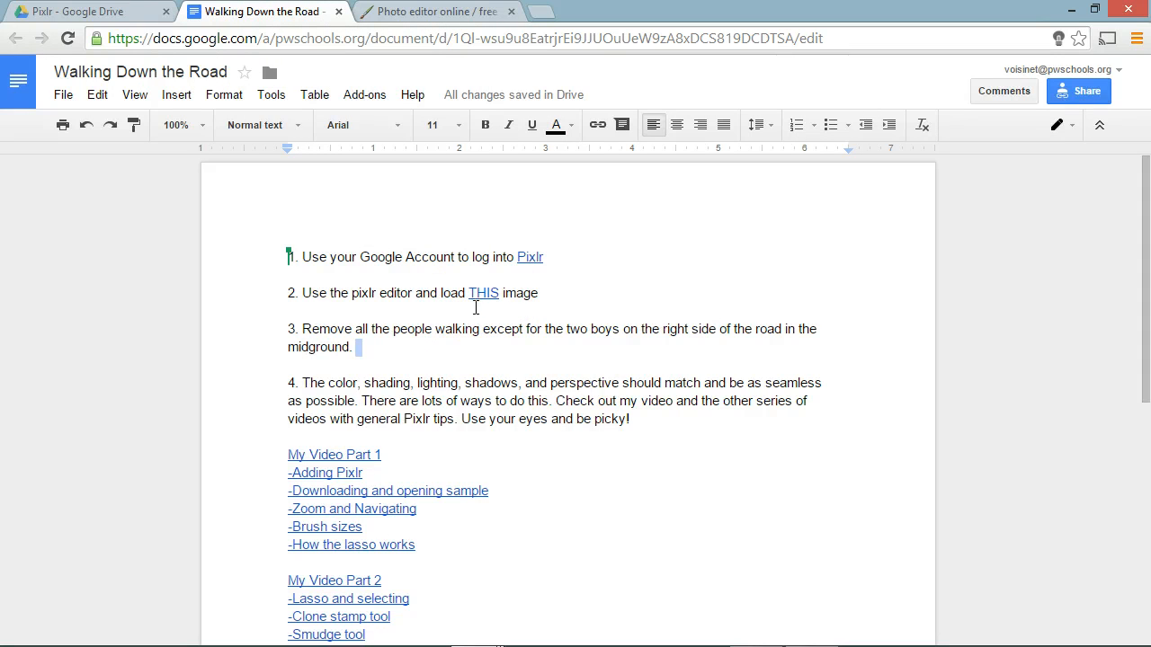
{"action": "left_click", "coordinate": [332, 295]}
{"action": "left_click", "coordinate": [486, 292]}
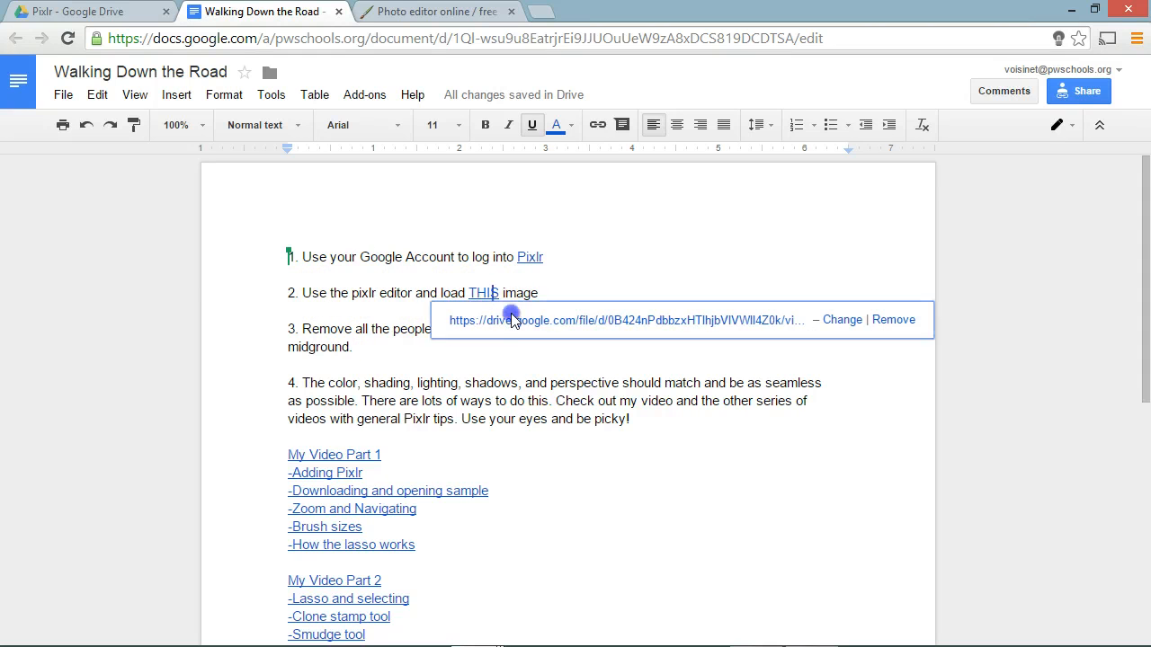
{"action": "left_click", "coordinate": [513, 321]}
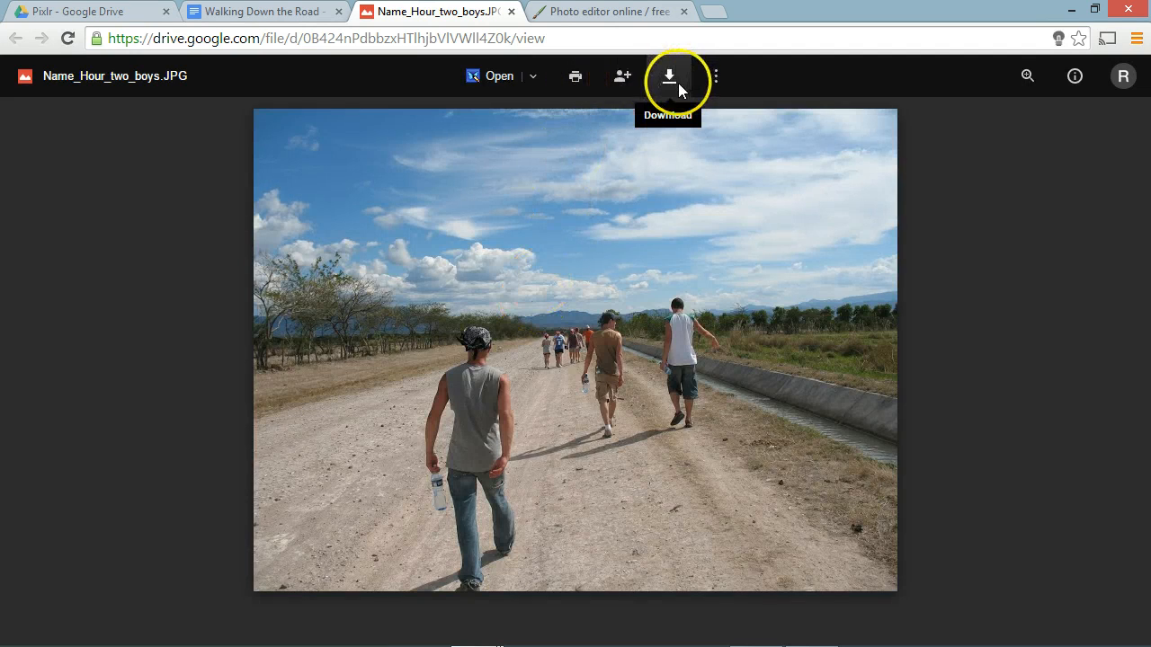
{"action": "right_click", "coordinate": [527, 246]}
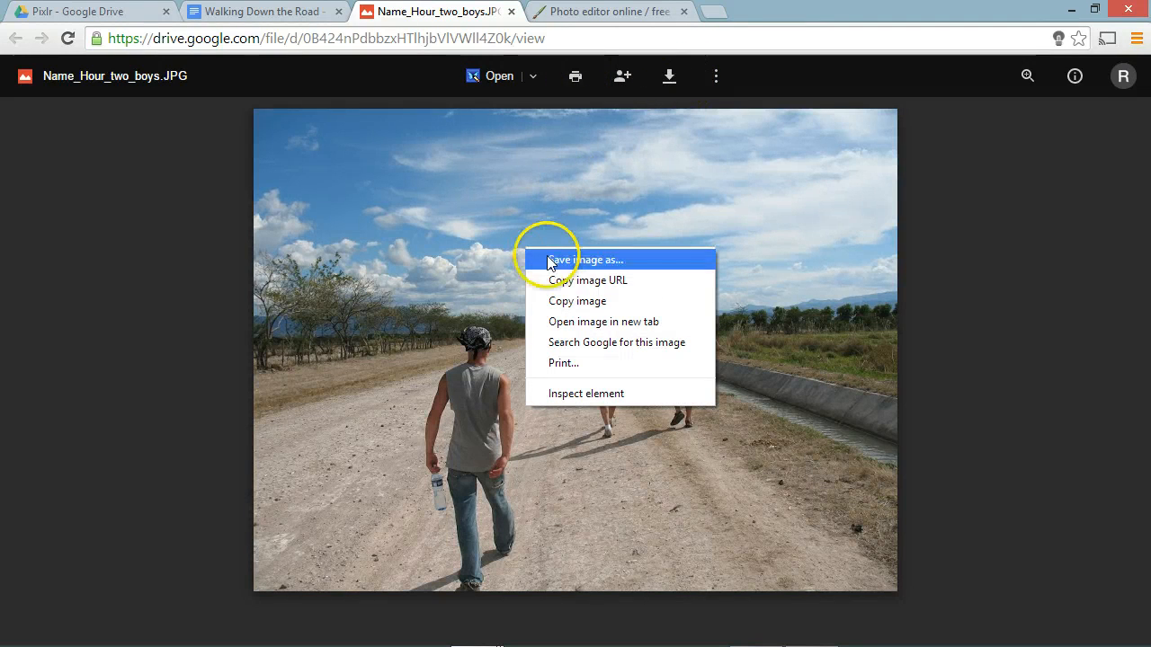
{"action": "left_click", "coordinate": [669, 78]}
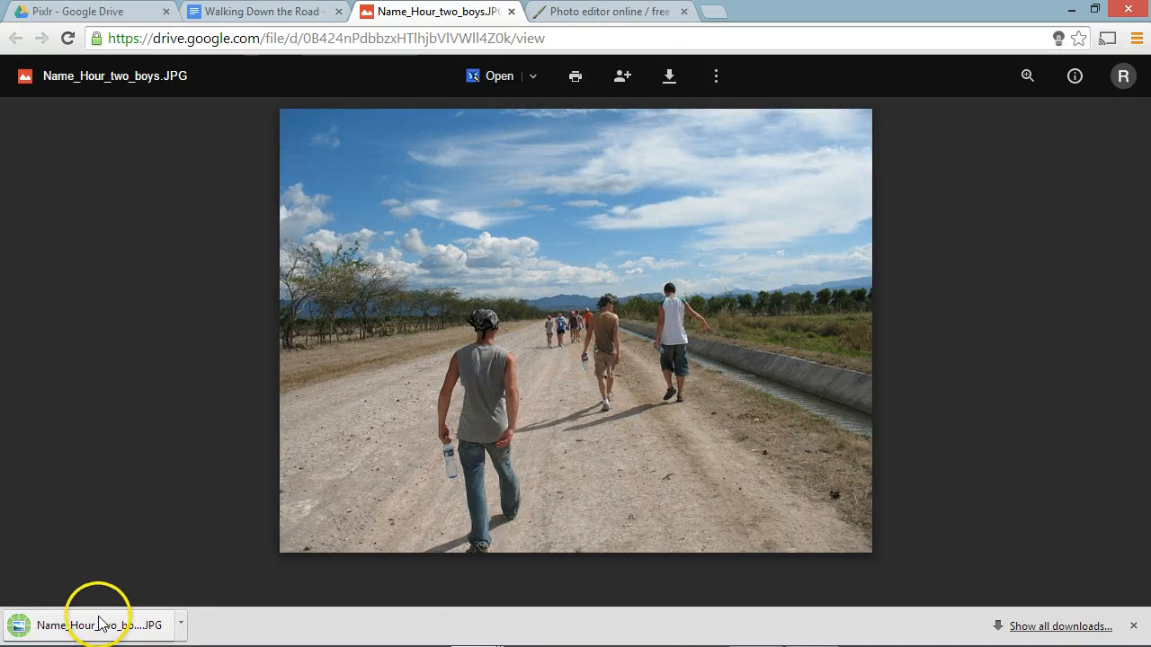
Step: Place a copy of the downloaded Name_Hour_two_boys.JPG on the desktop and return to the maximized Pixlr Editor page
{"action": "left_click_drag", "start_coordinate": [775, 9], "coordinate": [757, 31]}
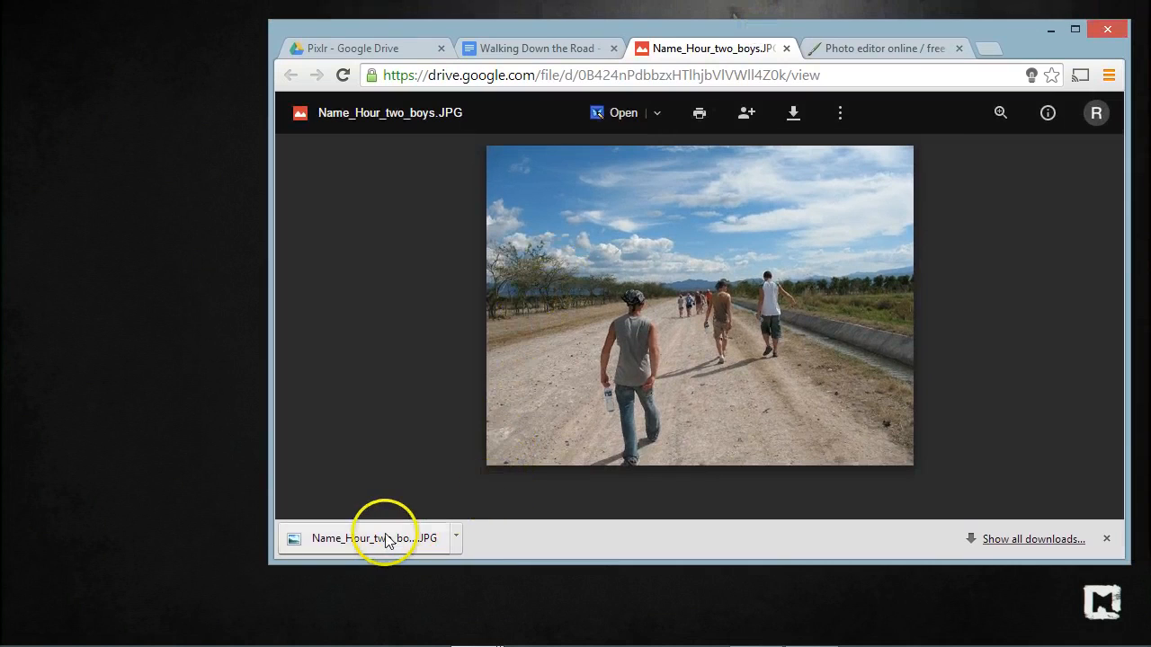
{"action": "left_click_drag", "start_coordinate": [386, 540], "coordinate": [115, 142]}
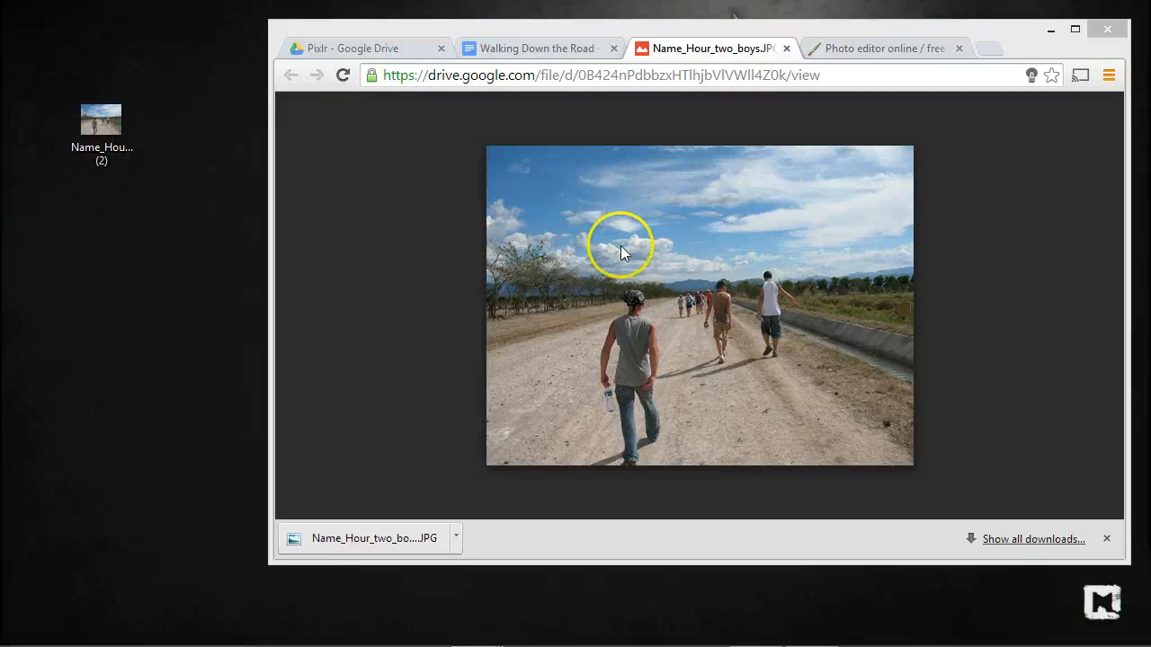
{"action": "left_click", "coordinate": [938, 23]}
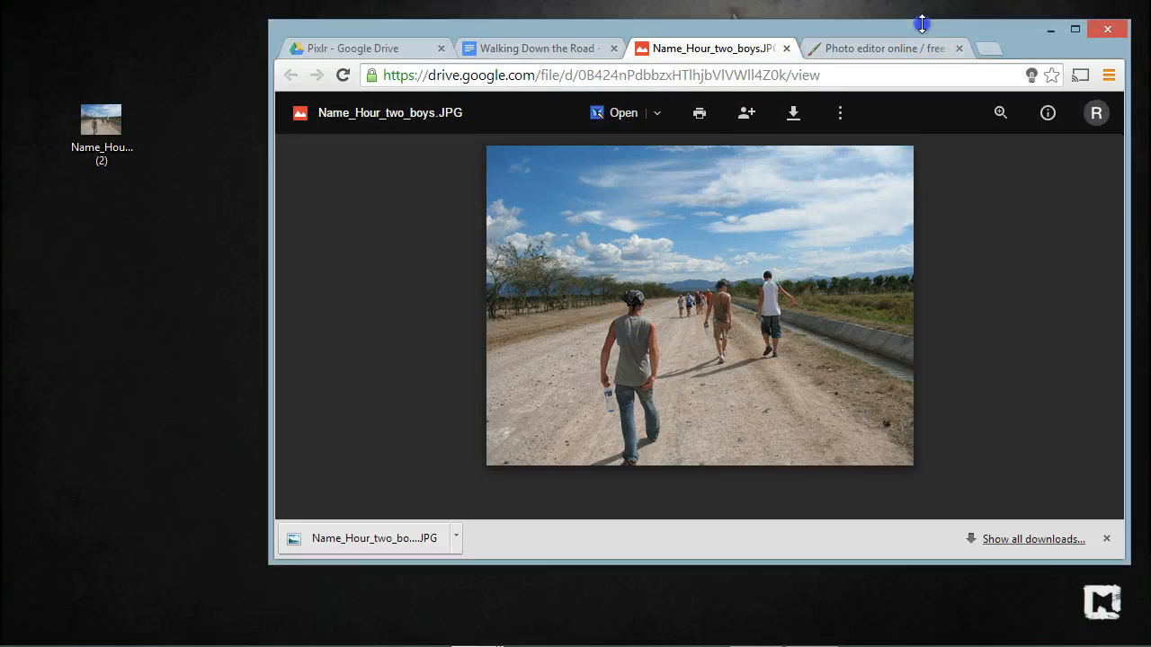
{"action": "left_click_drag", "start_coordinate": [861, 32], "coordinate": [814, 121]}
{"action": "double_click", "coordinate": [815, 120]}
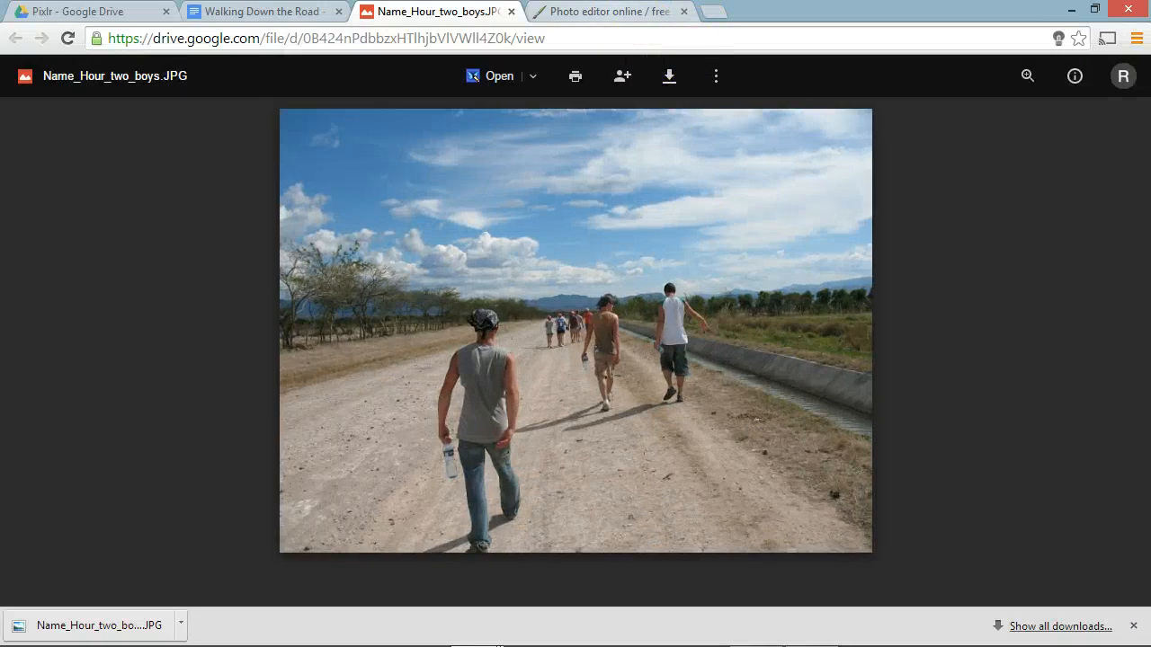
{"action": "left_click", "coordinate": [584, 11]}
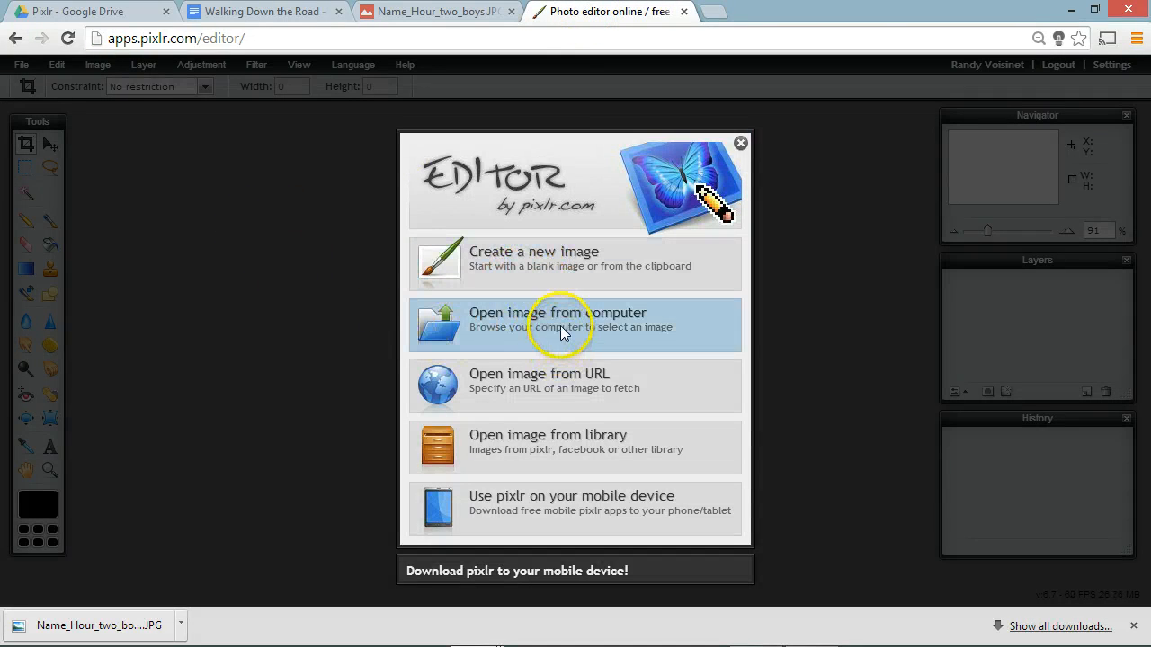
{"action": "left_click", "coordinate": [740, 144]}
{"action": "left_click", "coordinate": [19, 66]}
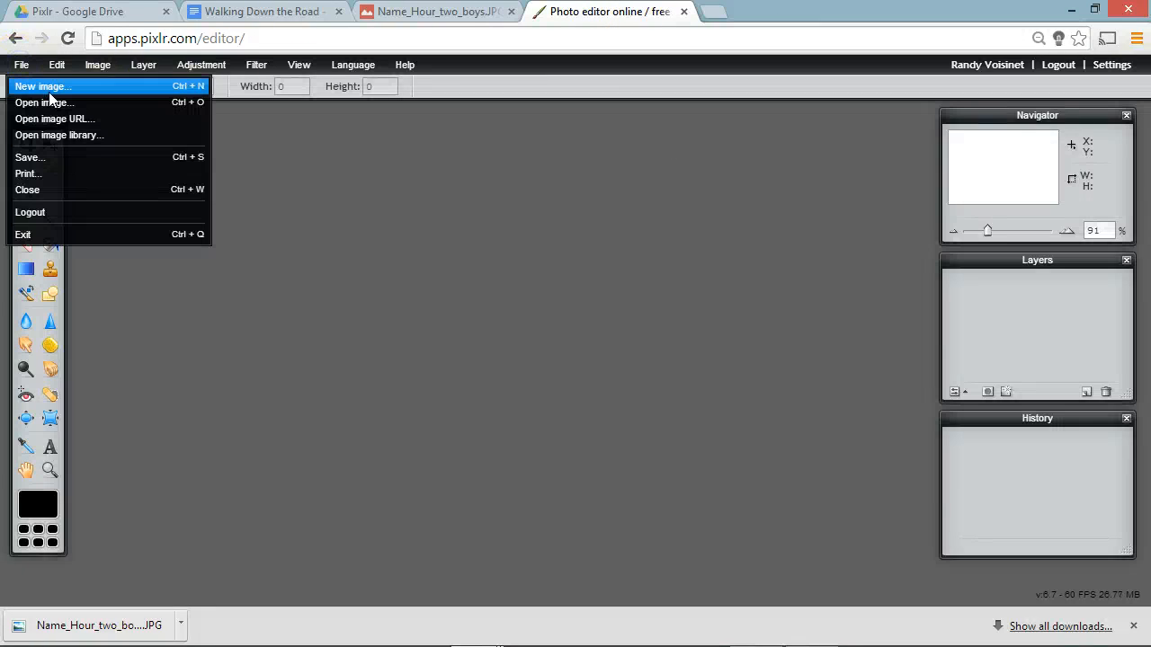
{"action": "left_click", "coordinate": [50, 87]}
{"action": "left_click", "coordinate": [584, 456]}
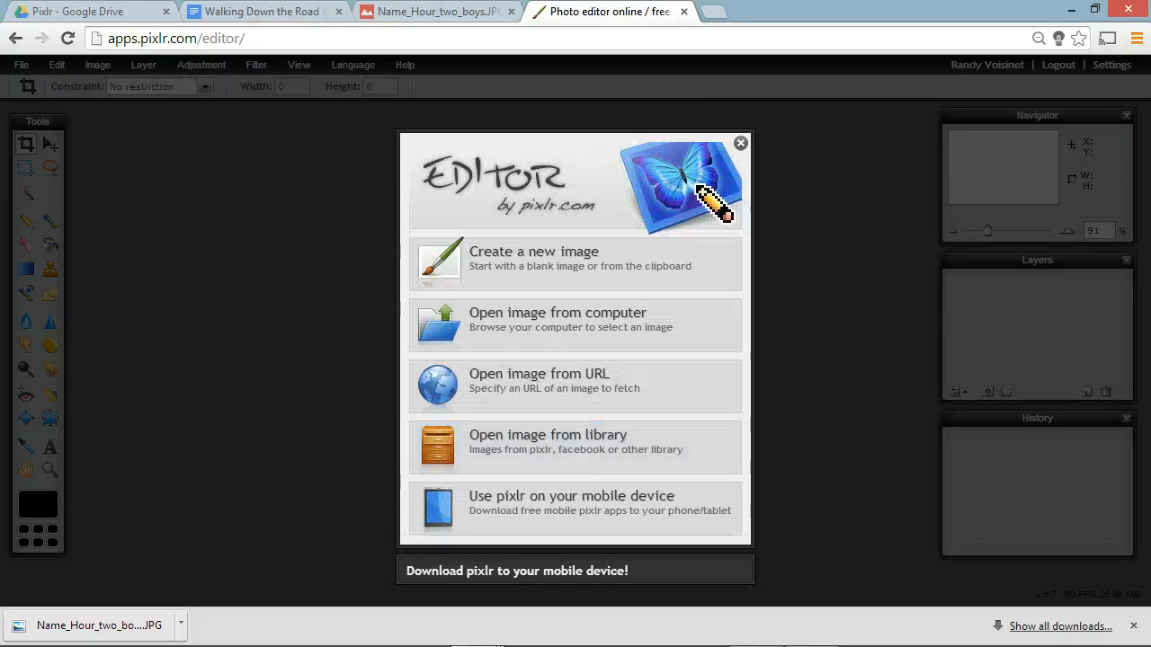
Step: Open the Name_Hour_two_boys (2) photo from the computer's Desktop folder
{"action": "left_click", "coordinate": [546, 319]}
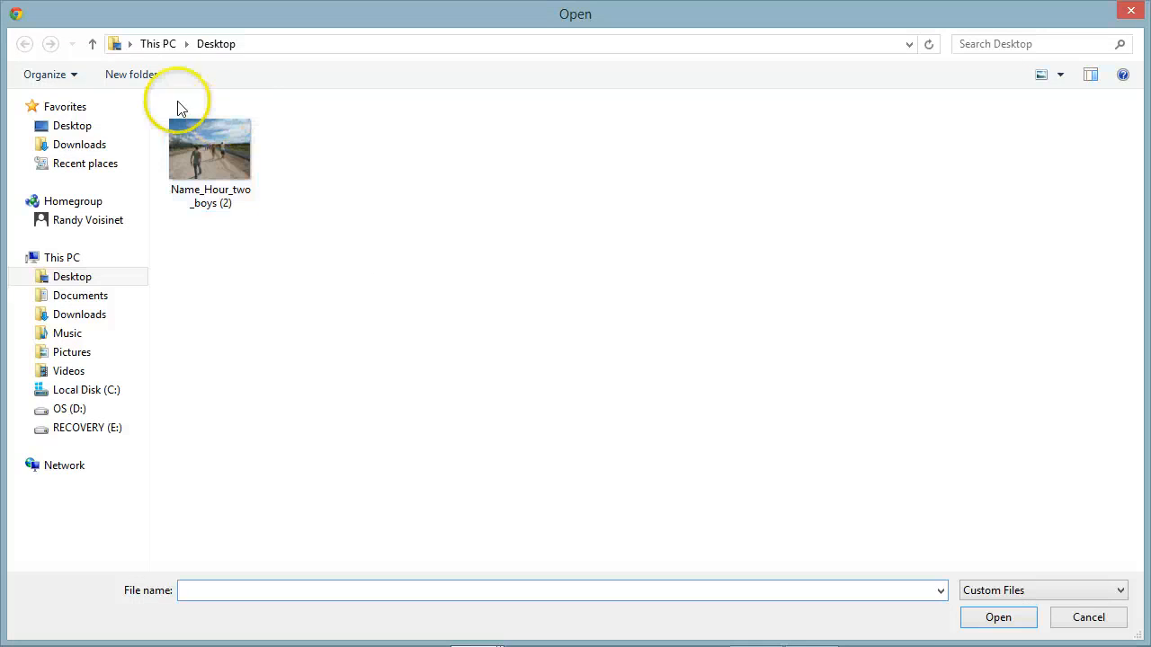
{"action": "left_click", "coordinate": [64, 280]}
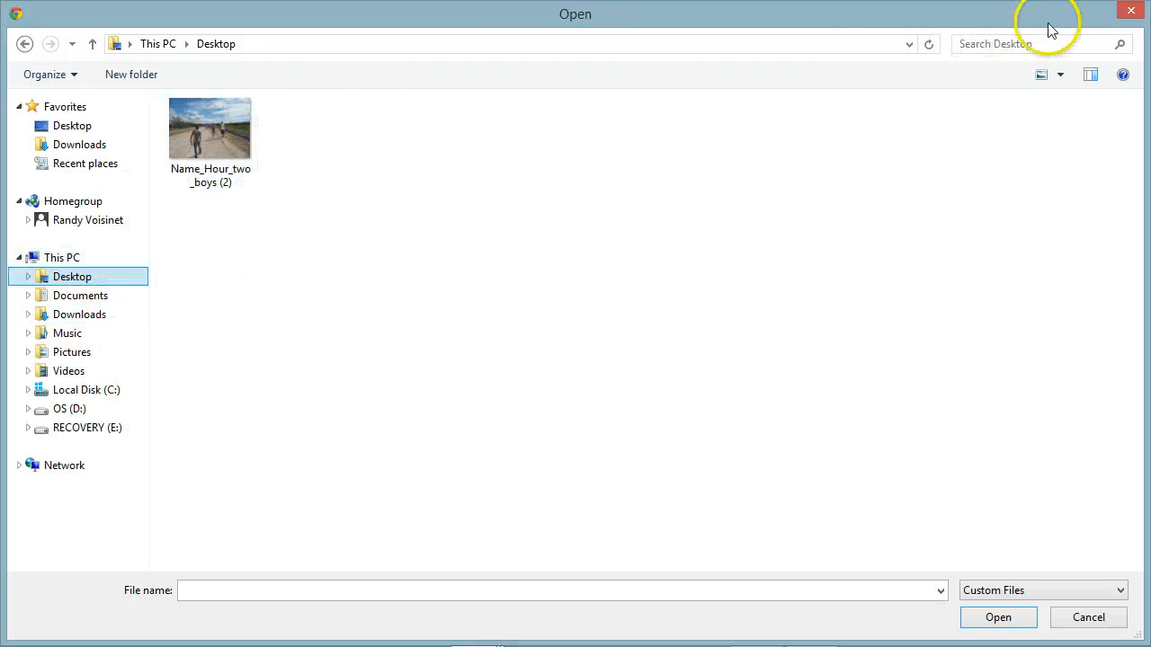
{"action": "left_click", "coordinate": [219, 122]}
{"action": "left_click", "coordinate": [989, 617]}
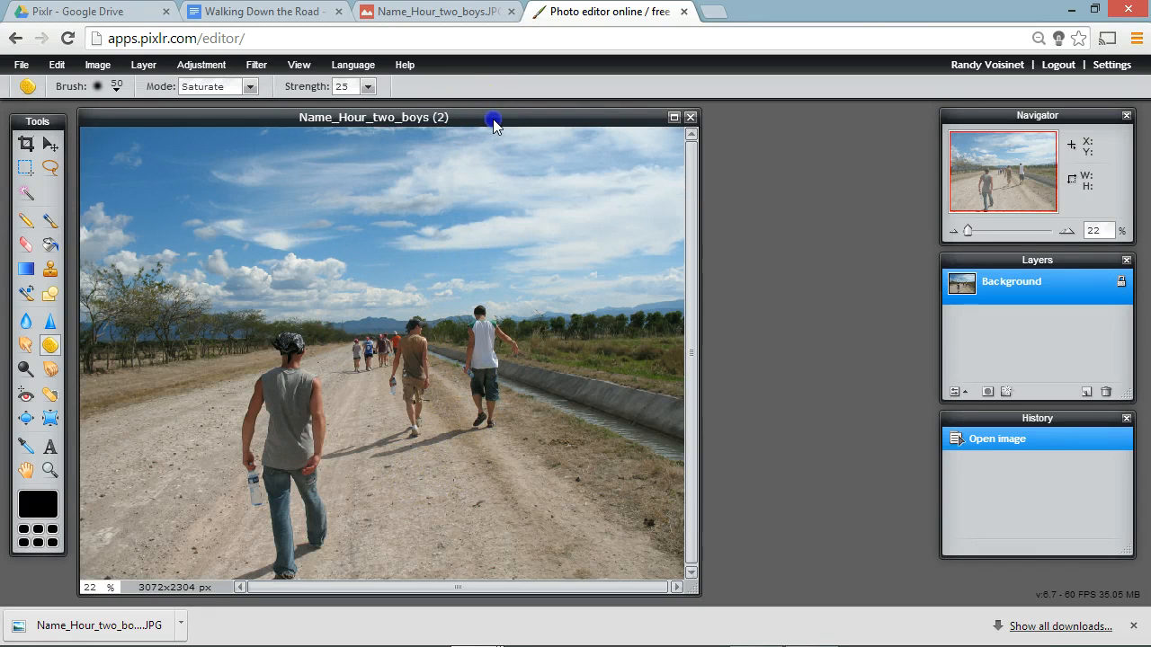
Step: Rearrange the Tools, Navigator, Layers and History palettes around the edges and enlarge the photo window to fill the space between them
{"action": "left_click_drag", "start_coordinate": [493, 124], "coordinate": [501, 121]}
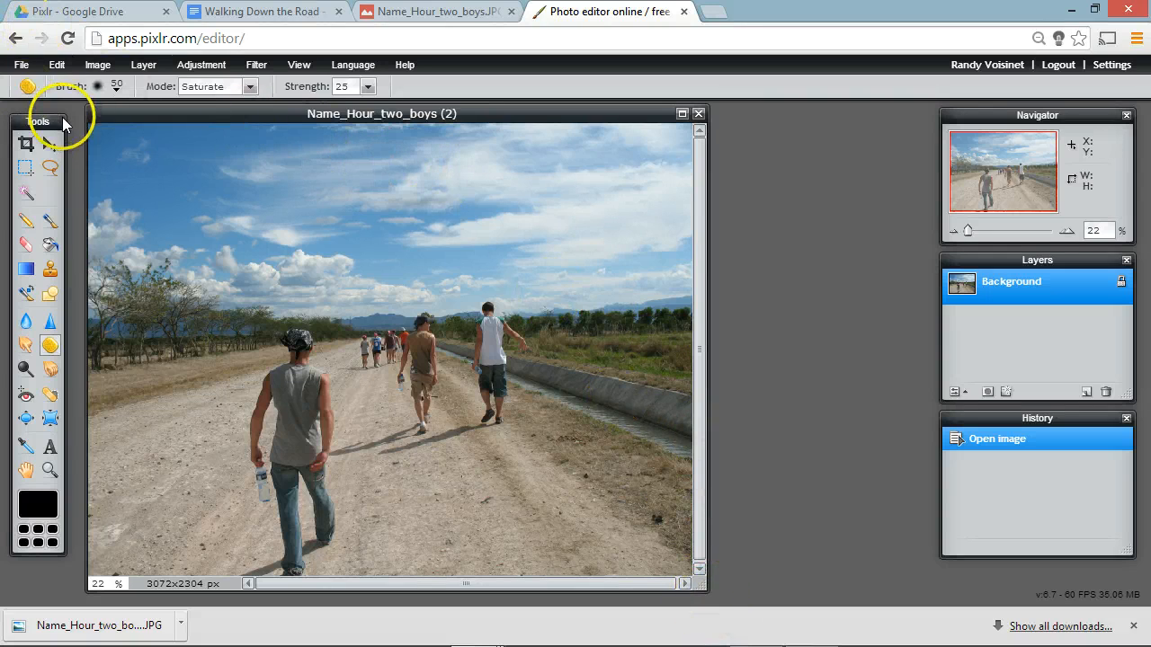
{"action": "left_click_drag", "start_coordinate": [47, 127], "coordinate": [38, 114]}
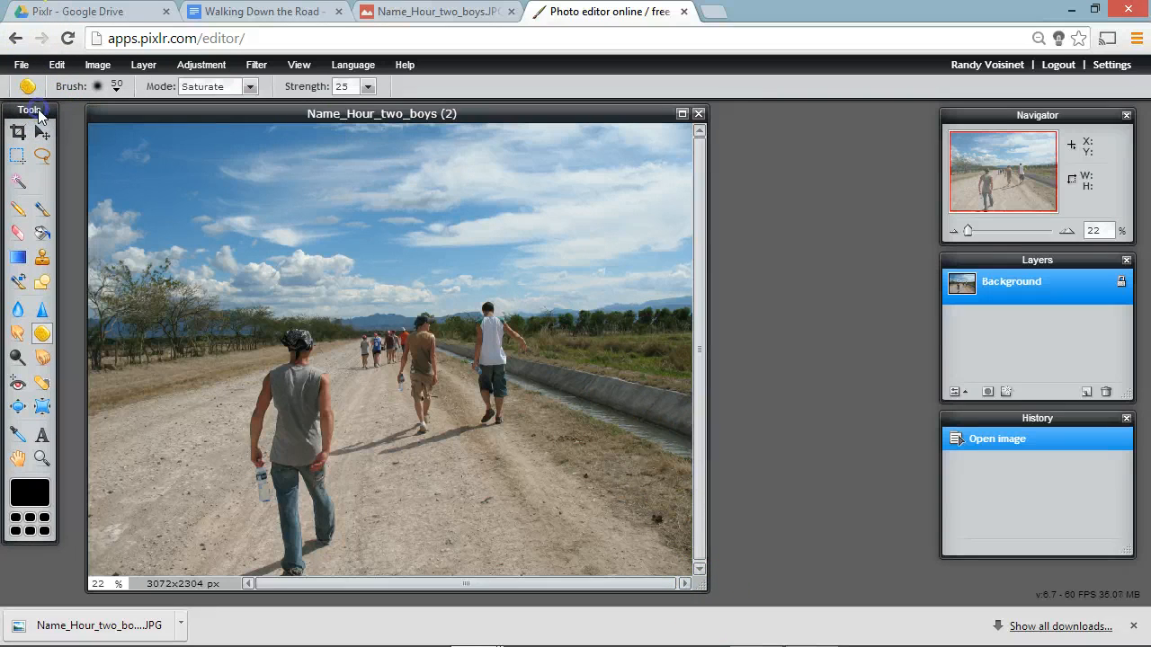
{"action": "left_click_drag", "start_coordinate": [286, 108], "coordinate": [264, 110]}
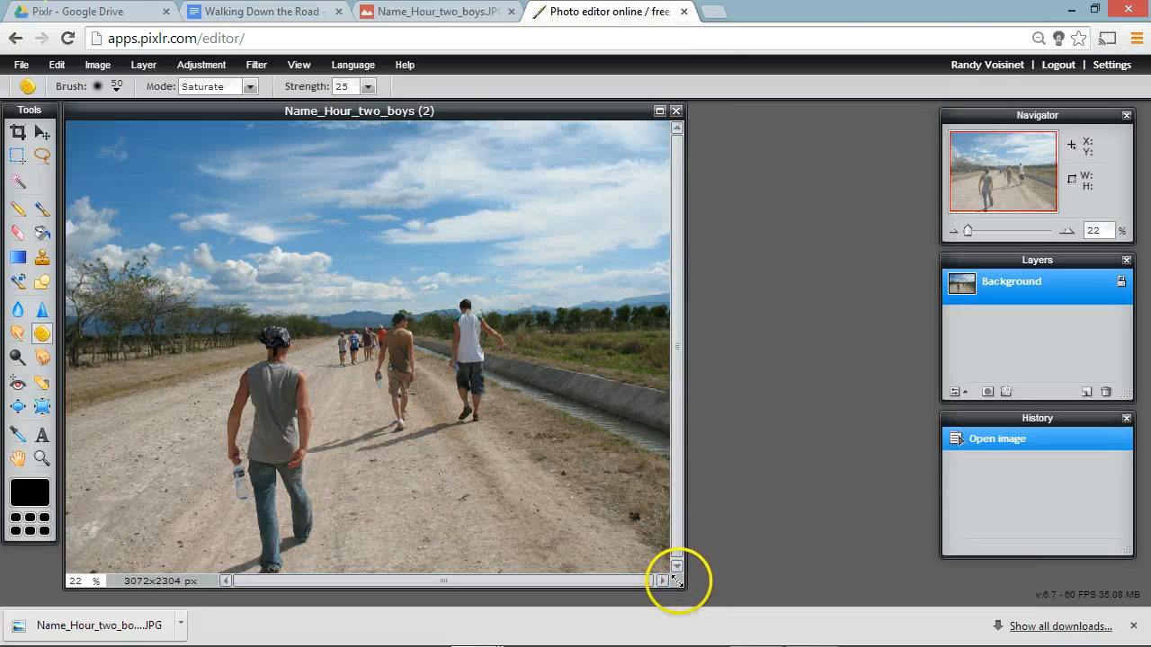
{"action": "left_click_drag", "start_coordinate": [679, 581], "coordinate": [913, 586]}
{"action": "left_click_drag", "start_coordinate": [1041, 132], "coordinate": [1061, 115]}
{"action": "left_click_drag", "start_coordinate": [1071, 267], "coordinate": [1086, 255]}
{"action": "left_click_drag", "start_coordinate": [1061, 411], "coordinate": [1075, 402]}
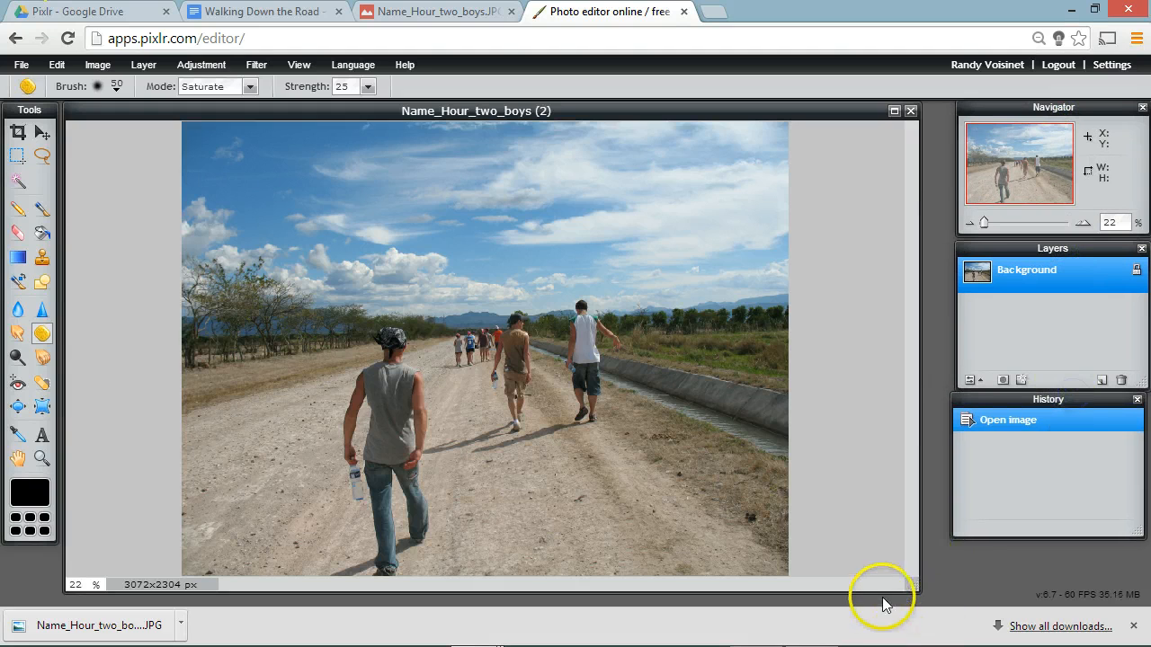
{"action": "left_click_drag", "start_coordinate": [906, 585], "coordinate": [925, 592]}
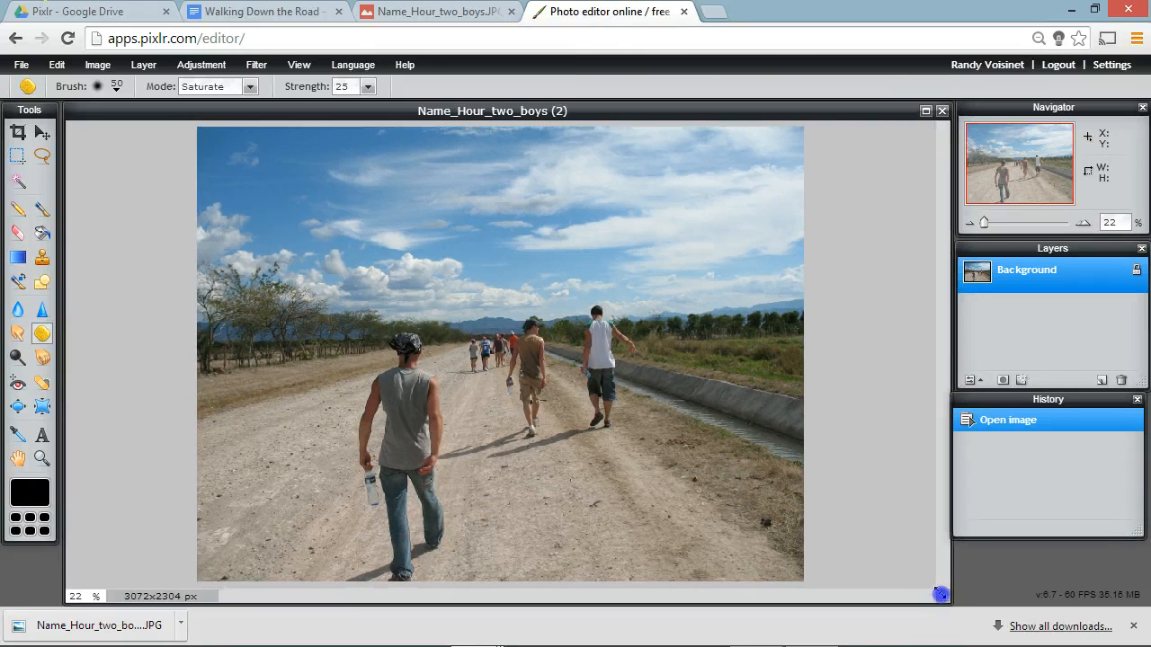
{"action": "left_click_drag", "start_coordinate": [941, 594], "coordinate": [937, 596]}
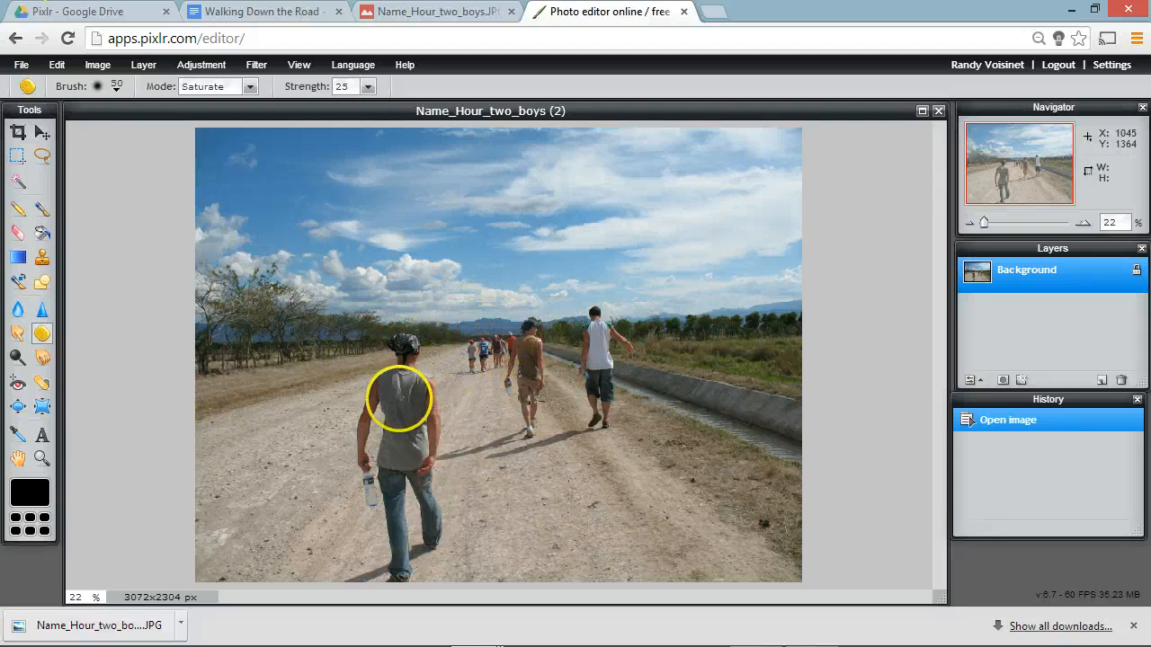
Step: Examine the distant group of walkers up close, shifting the view around them, and return to 90% zoom
{"action": "scroll", "coordinate": [413, 437], "scroll_direction": "down", "scroll_amount": 2}
{"action": "scroll", "coordinate": [419, 429], "scroll_direction": "up", "scroll_amount": 4}
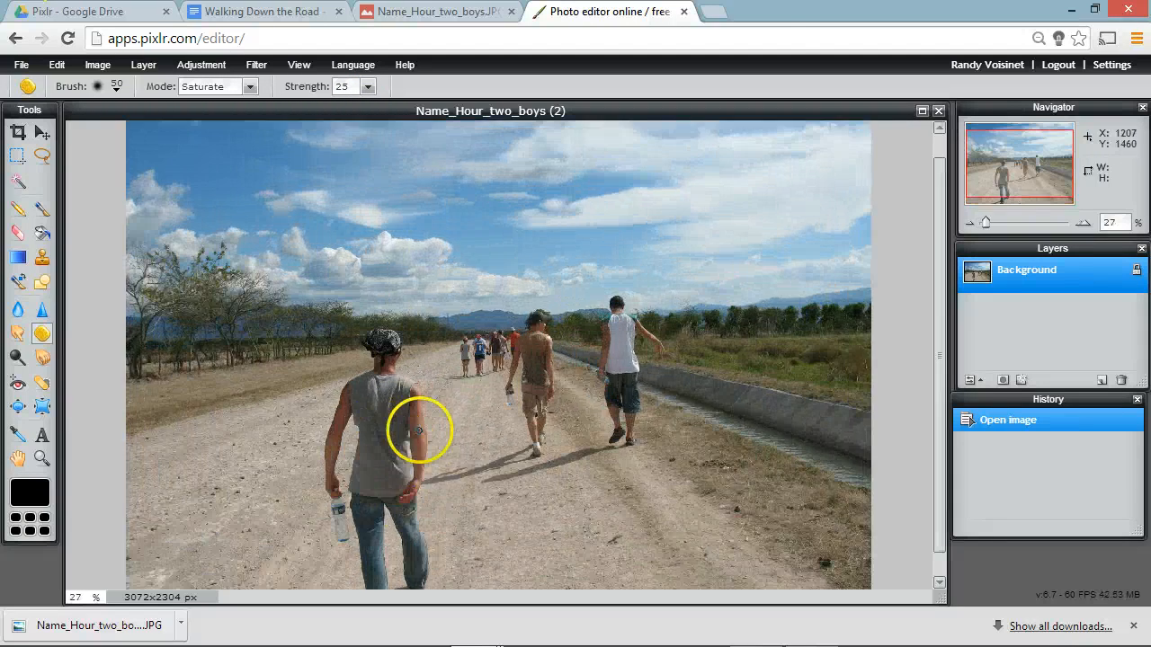
{"action": "scroll", "coordinate": [423, 419], "scroll_direction": "up", "scroll_amount": 5}
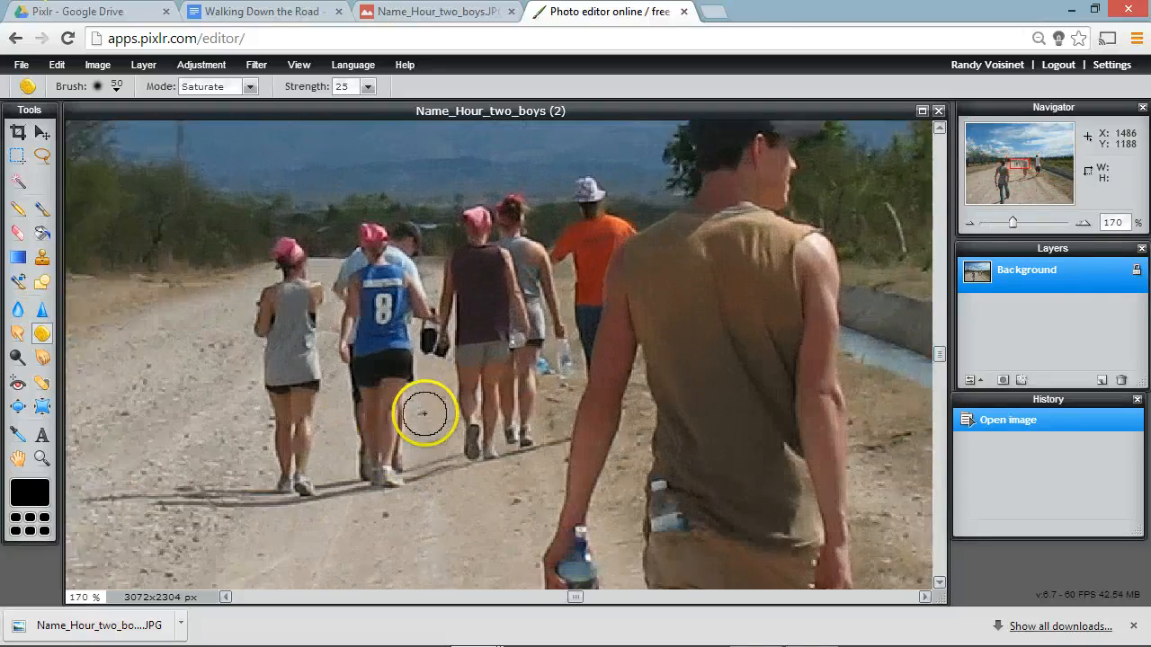
{"action": "scroll", "coordinate": [425, 410], "scroll_direction": "up", "scroll_amount": 1}
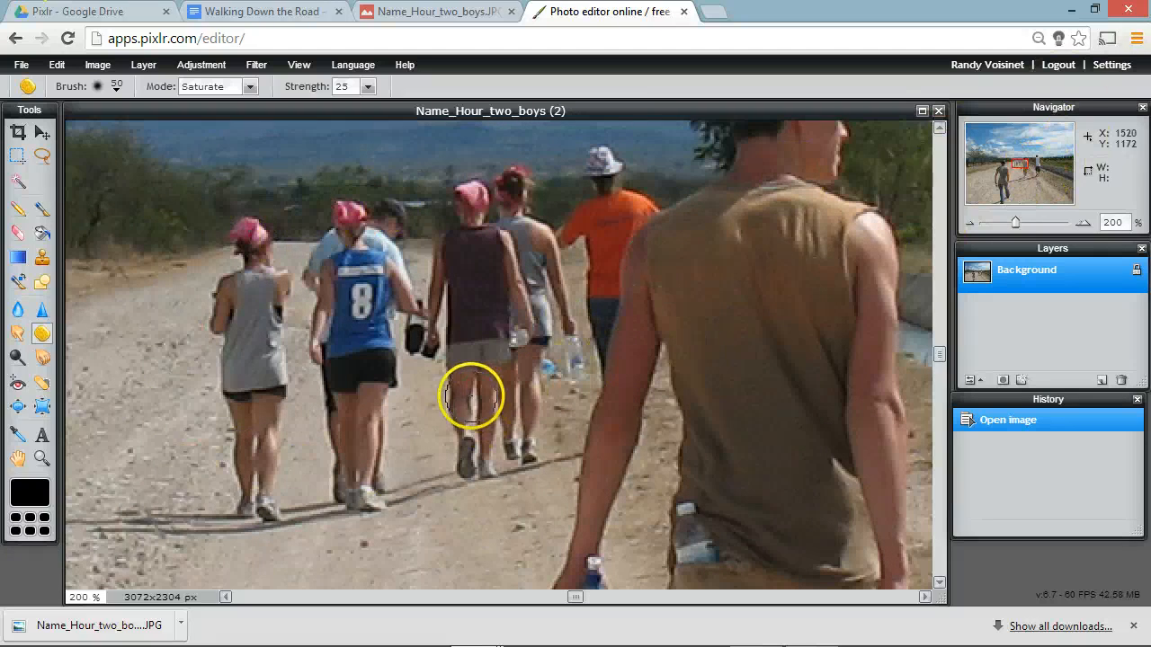
{"action": "scroll", "coordinate": [470, 396], "scroll_direction": "up", "scroll_amount": 1}
{"action": "scroll", "coordinate": [469, 396], "scroll_direction": "up", "scroll_amount": 1}
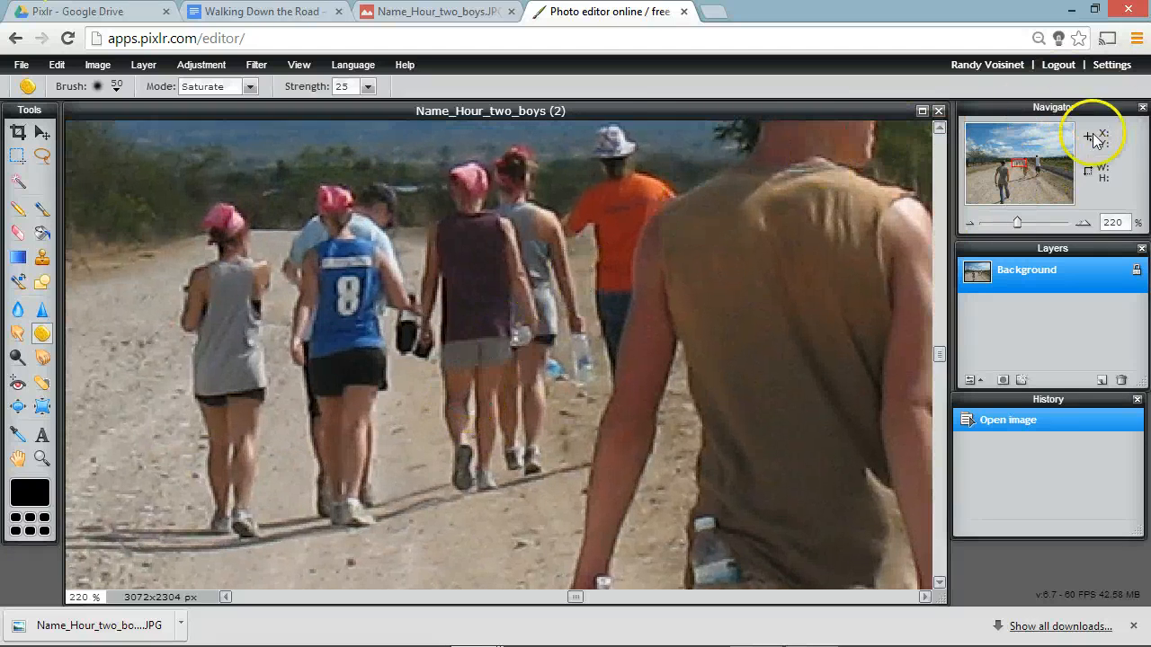
{"action": "left_click", "coordinate": [1019, 159]}
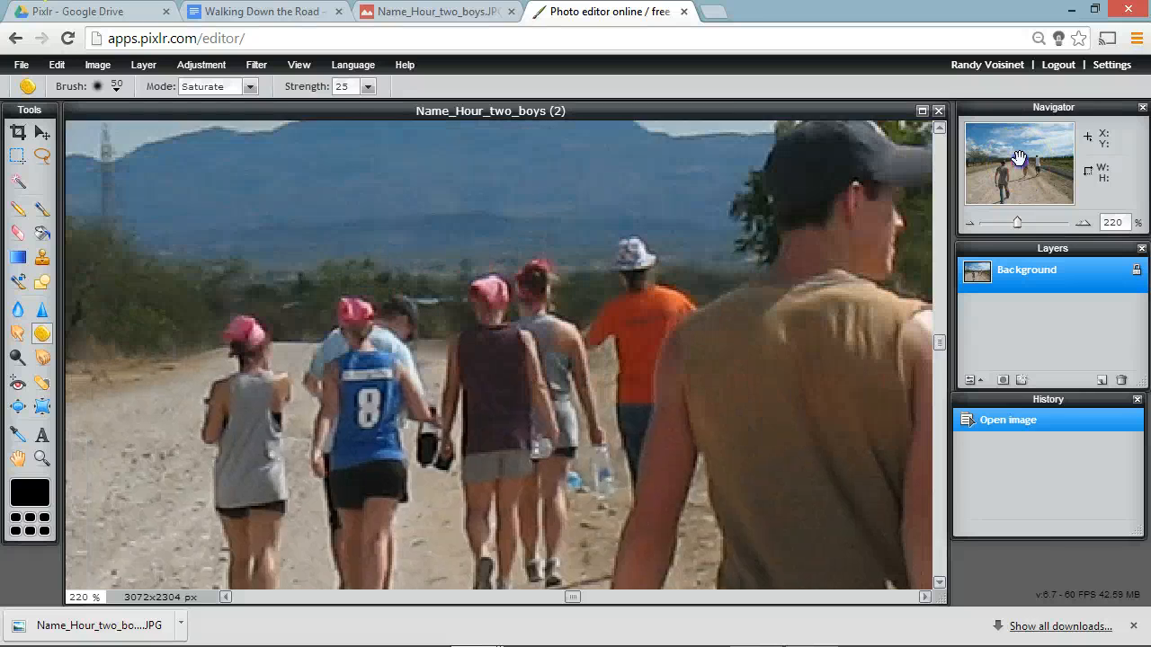
{"action": "left_click", "coordinate": [1020, 162]}
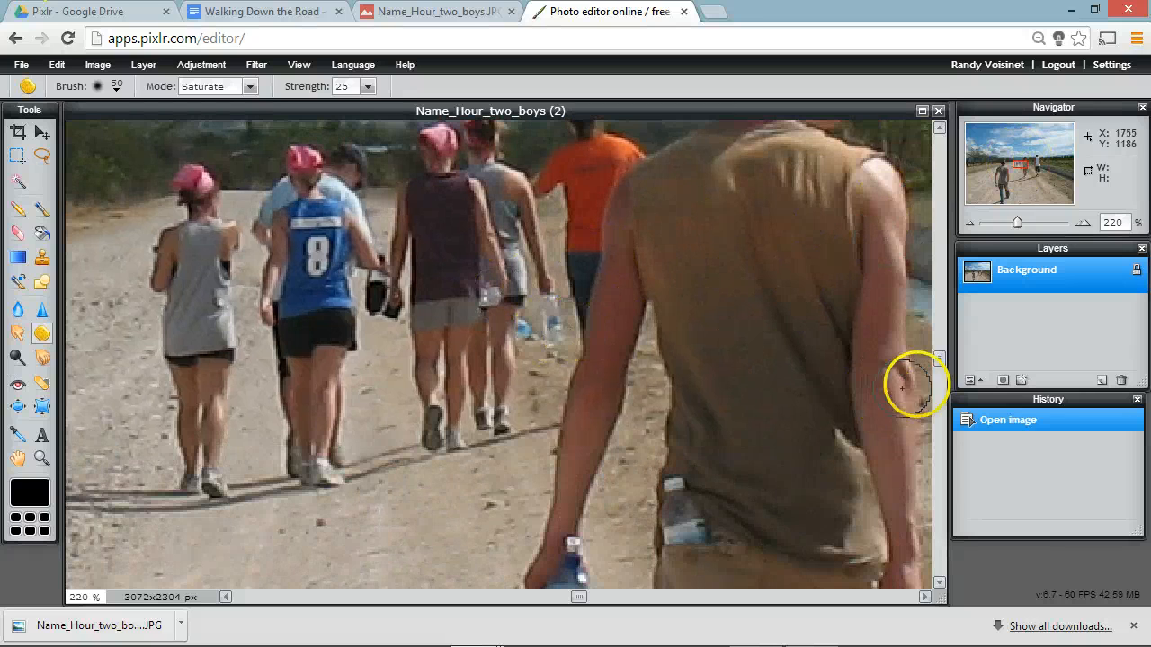
{"action": "left_click_drag", "start_coordinate": [939, 364], "coordinate": [941, 357]}
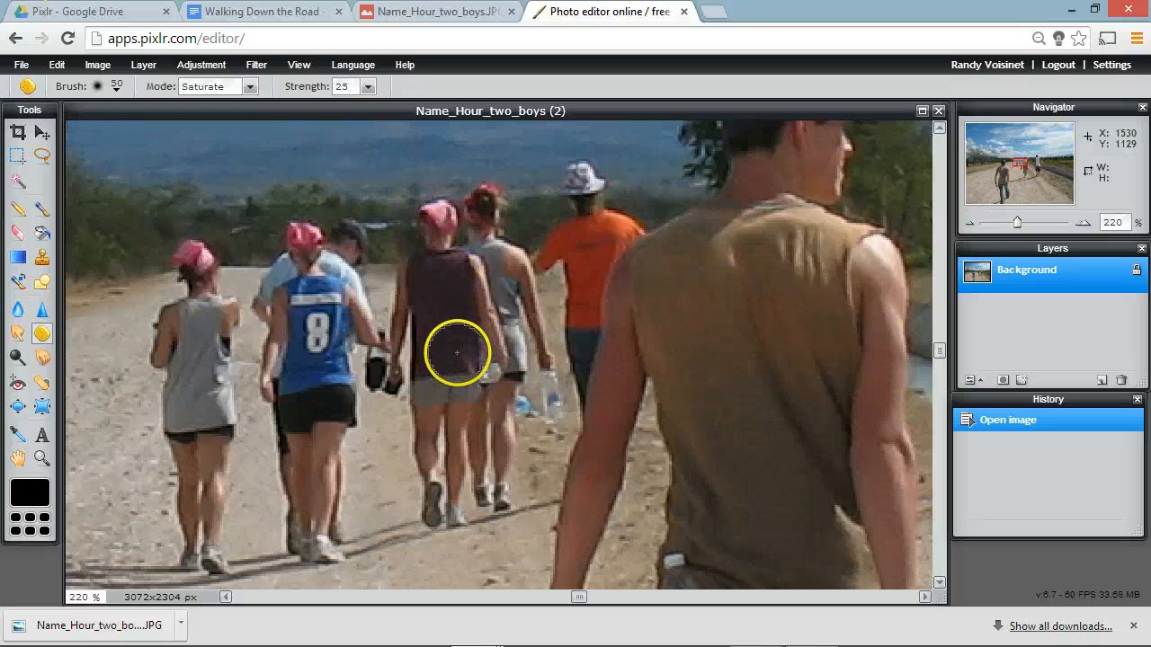
{"action": "scroll", "coordinate": [460, 352], "scroll_direction": "up", "scroll_amount": 2}
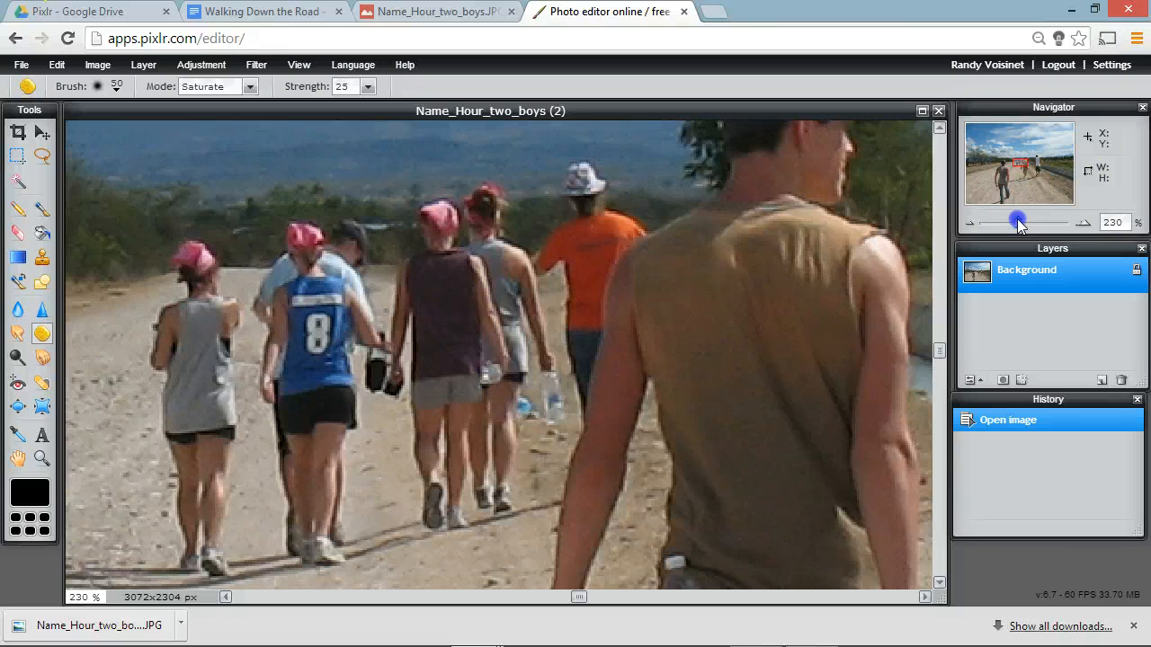
{"action": "left_click_drag", "start_coordinate": [1019, 225], "coordinate": [1006, 227]}
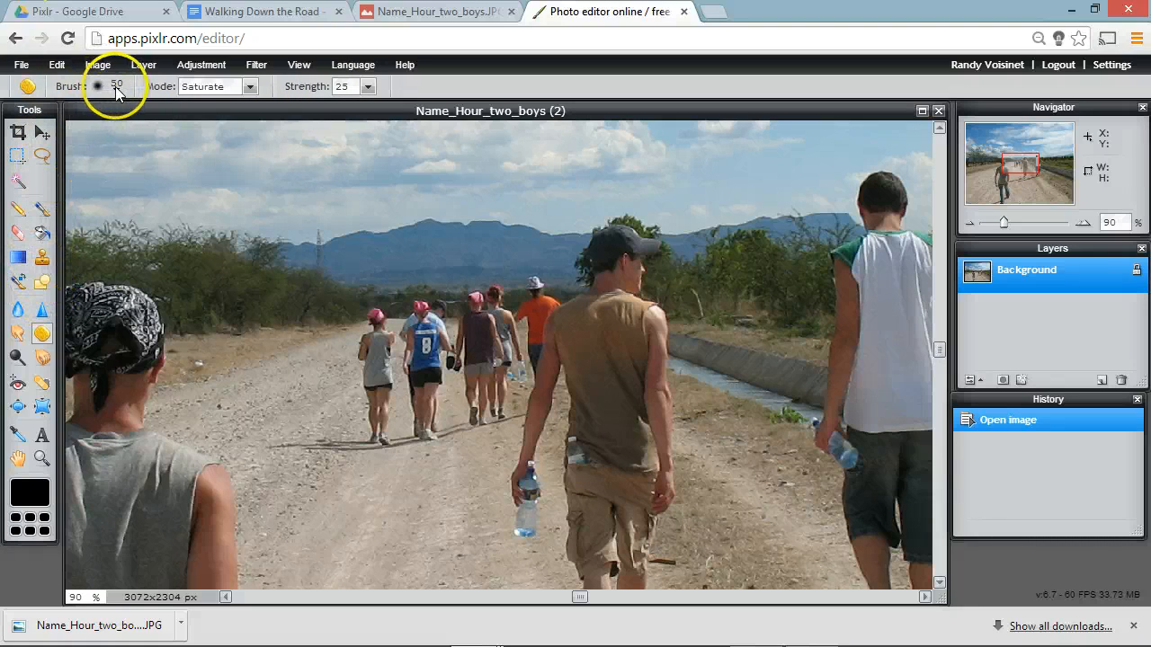
Step: With the Smudge tool at strength 50, smear the roadside bushes using the soft 50 brush and the distant walkers using the soft 200 brush
{"action": "left_click", "coordinate": [17, 333]}
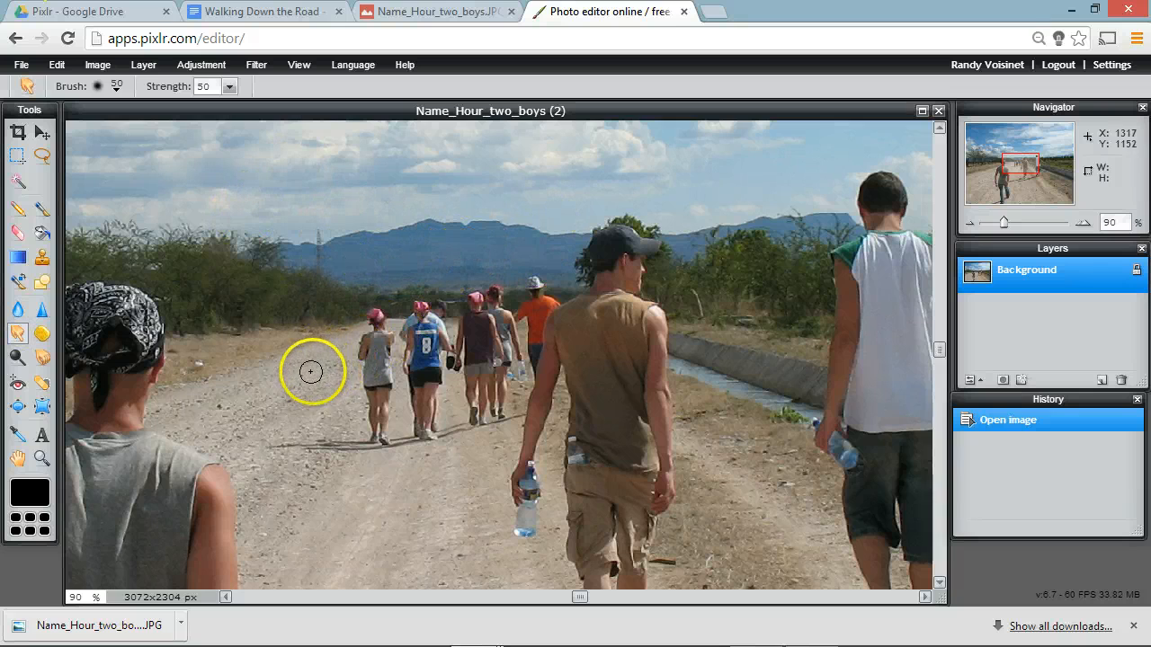
{"action": "mouse_move", "coordinate": [281, 346]}
{"action": "left_mouse_down"}
{"action": "mouse_move", "coordinate": [396, 272]}
{"action": "mouse_move", "coordinate": [274, 358]}
{"action": "left_mouse_up"}
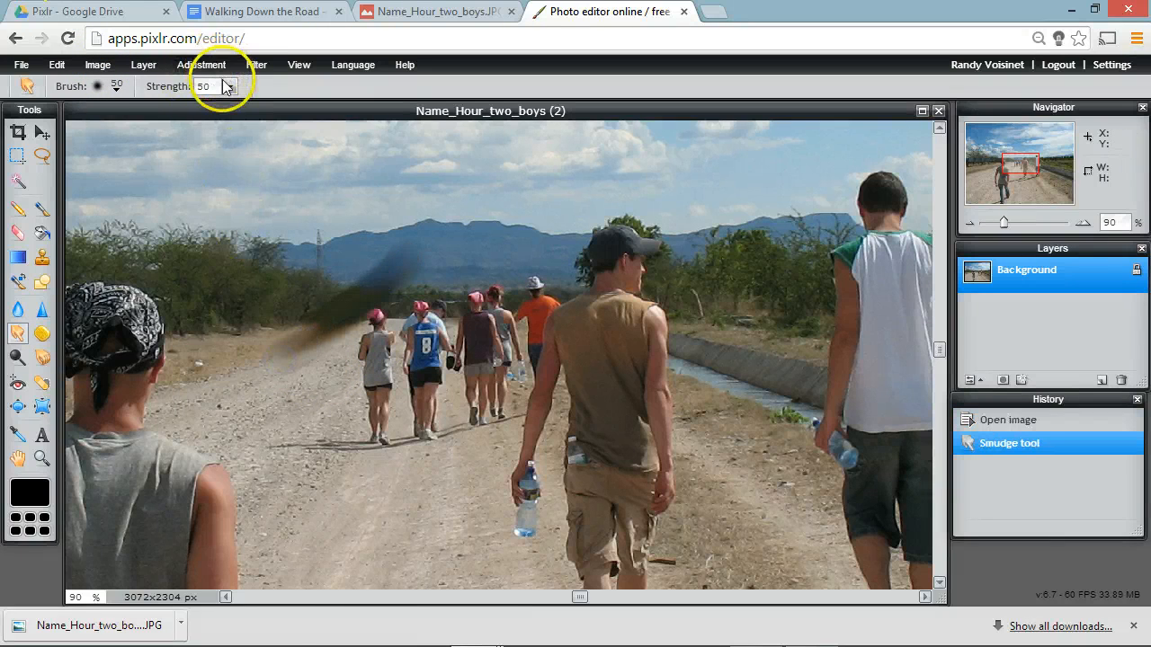
{"action": "left_click", "coordinate": [118, 86]}
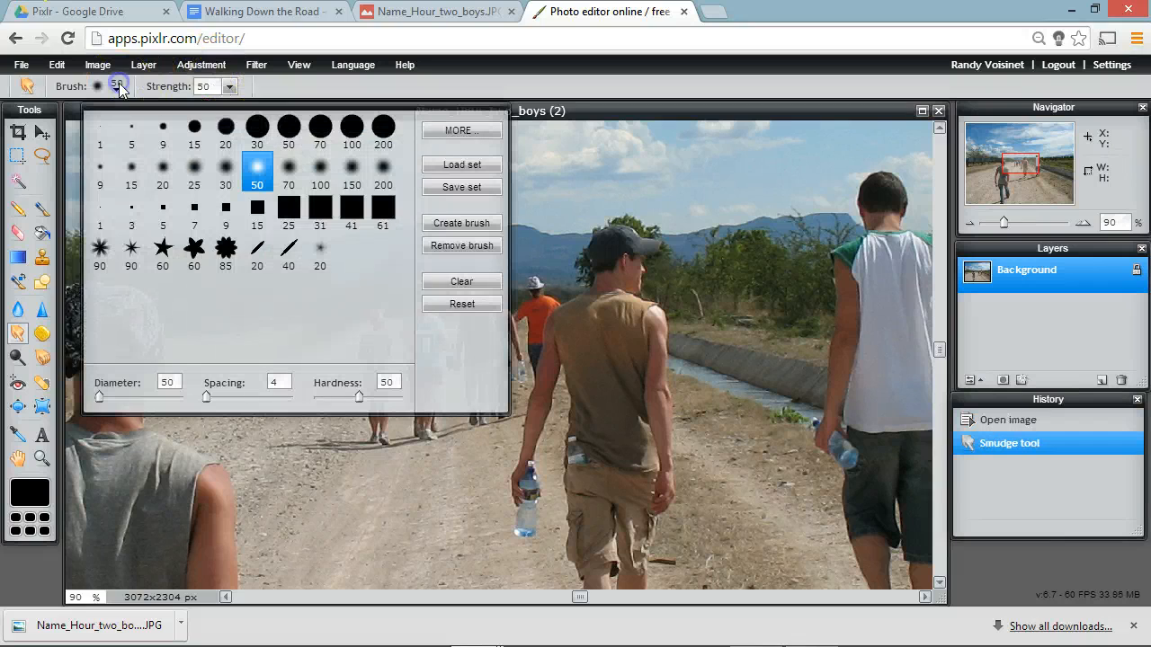
{"action": "left_click", "coordinate": [386, 177]}
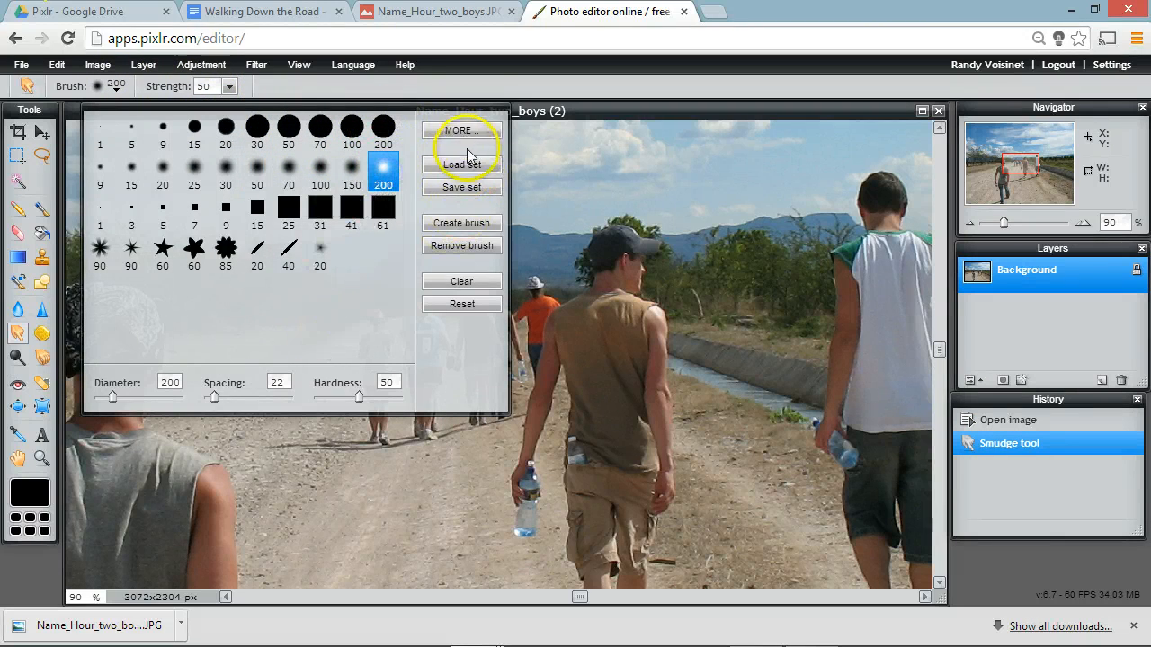
{"action": "left_click", "coordinate": [359, 534]}
{"action": "mouse_move", "coordinate": [311, 525]}
{"action": "left_mouse_down"}
{"action": "mouse_move", "coordinate": [424, 432]}
{"action": "mouse_move", "coordinate": [539, 301]}
{"action": "mouse_move", "coordinate": [595, 286]}
{"action": "left_mouse_up"}
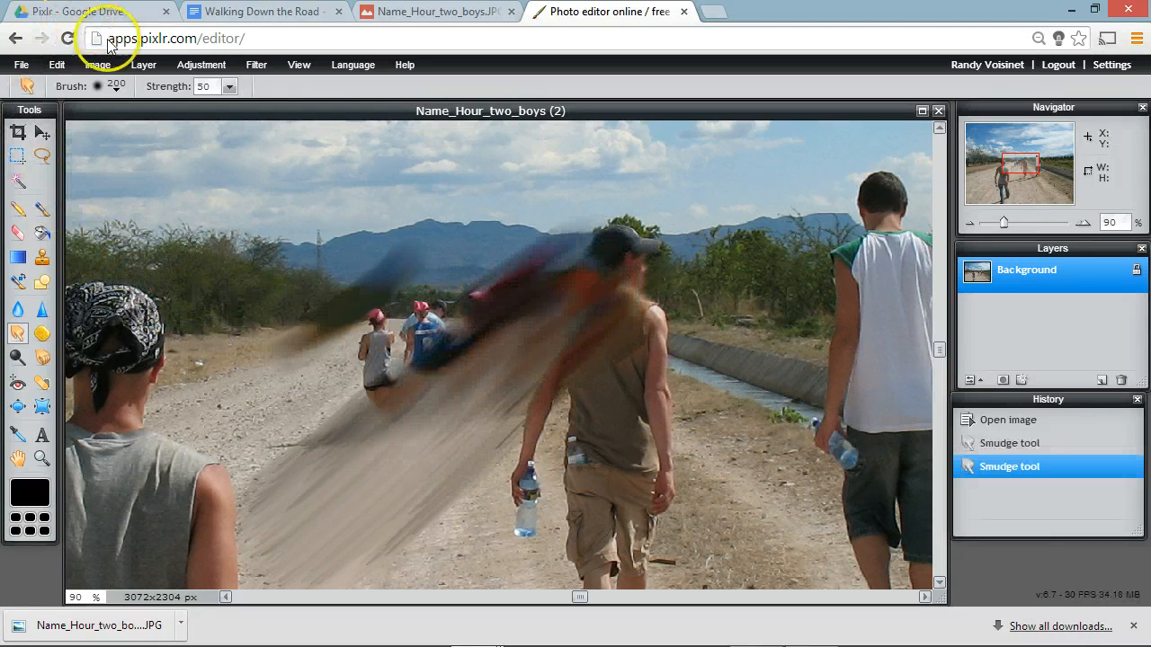
Step: Smudge fine strokes over the brown-shirted walker's back and the distant walkers with the size 5 brush
{"action": "left_click", "coordinate": [117, 90]}
{"action": "left_click", "coordinate": [129, 136]}
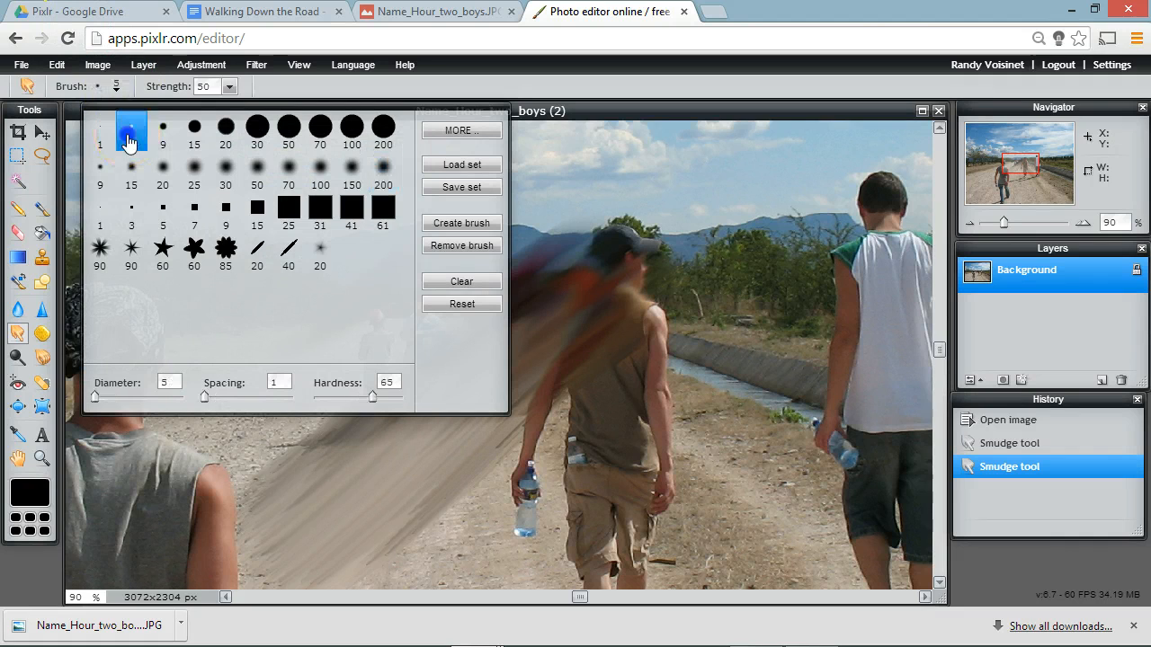
{"action": "scroll", "coordinate": [602, 280], "scroll_direction": "up", "scroll_amount": 5}
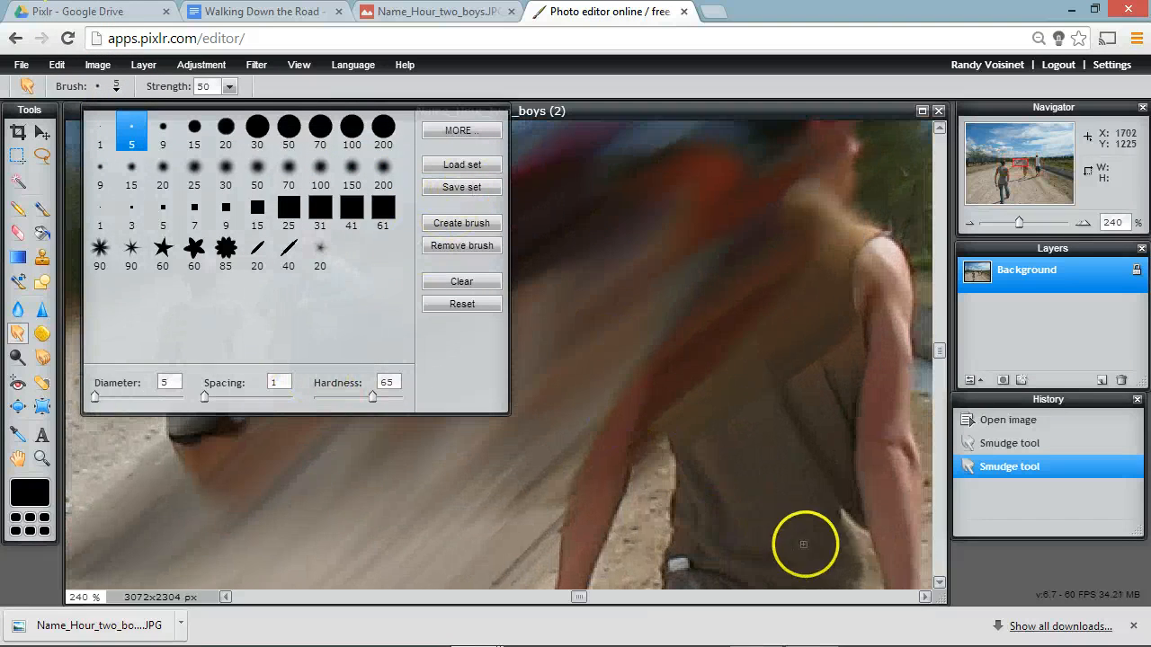
{"action": "left_click", "coordinate": [805, 544]}
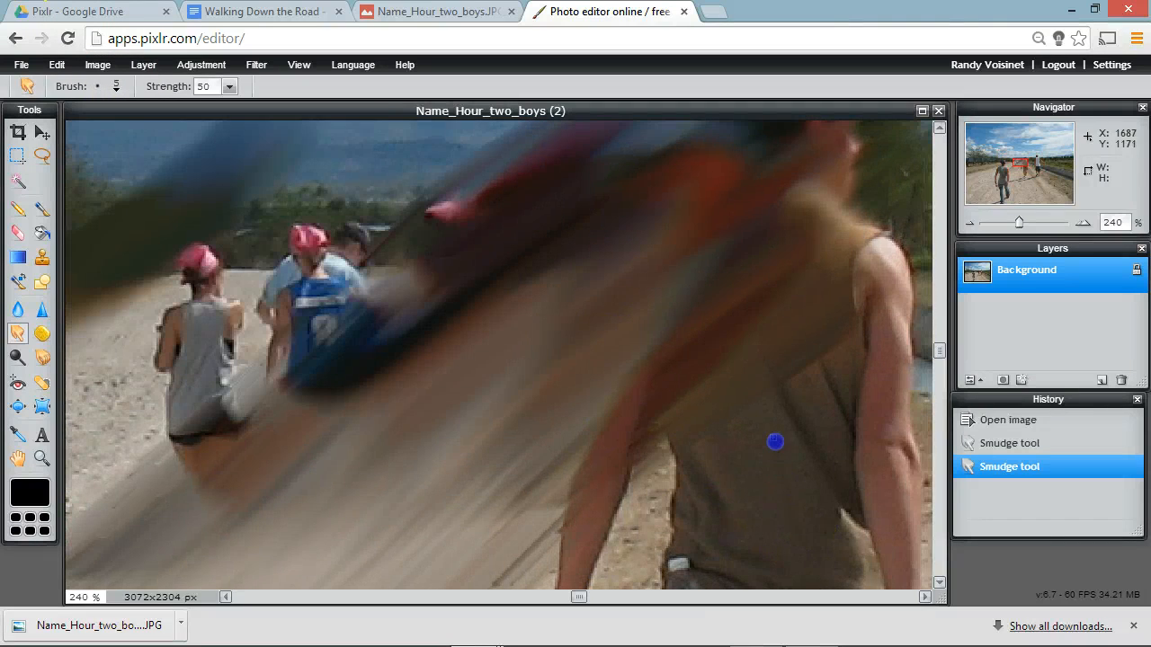
{"action": "left_click_drag", "start_coordinate": [776, 440], "coordinate": [815, 539]}
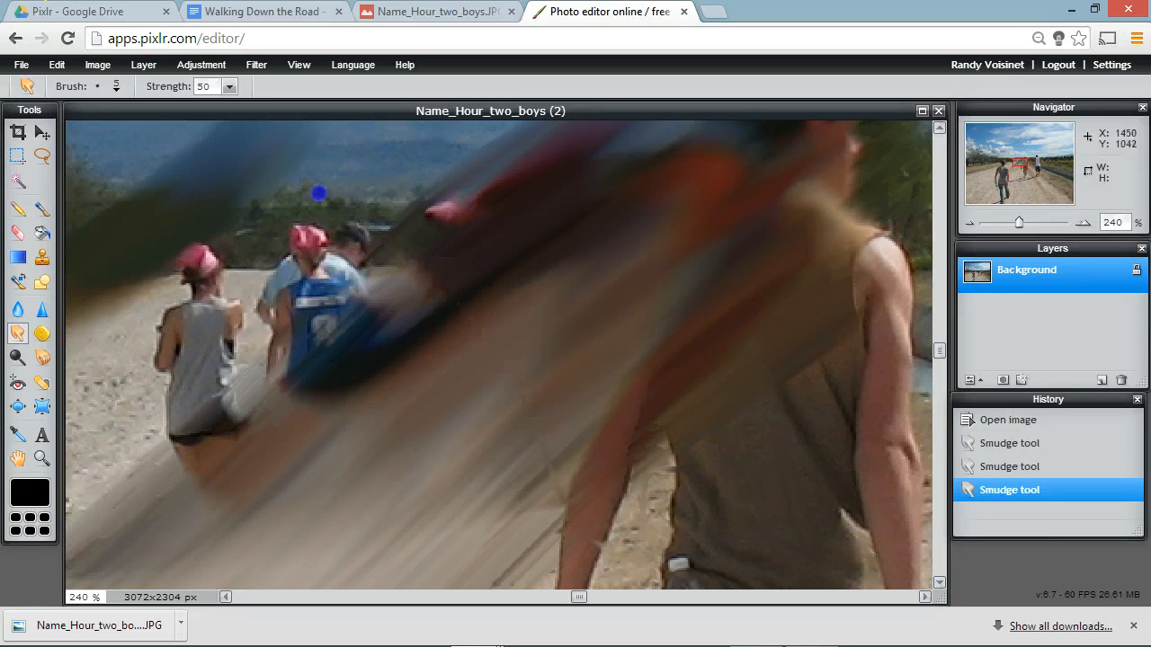
{"action": "left_click_drag", "start_coordinate": [365, 363], "coordinate": [480, 249]}
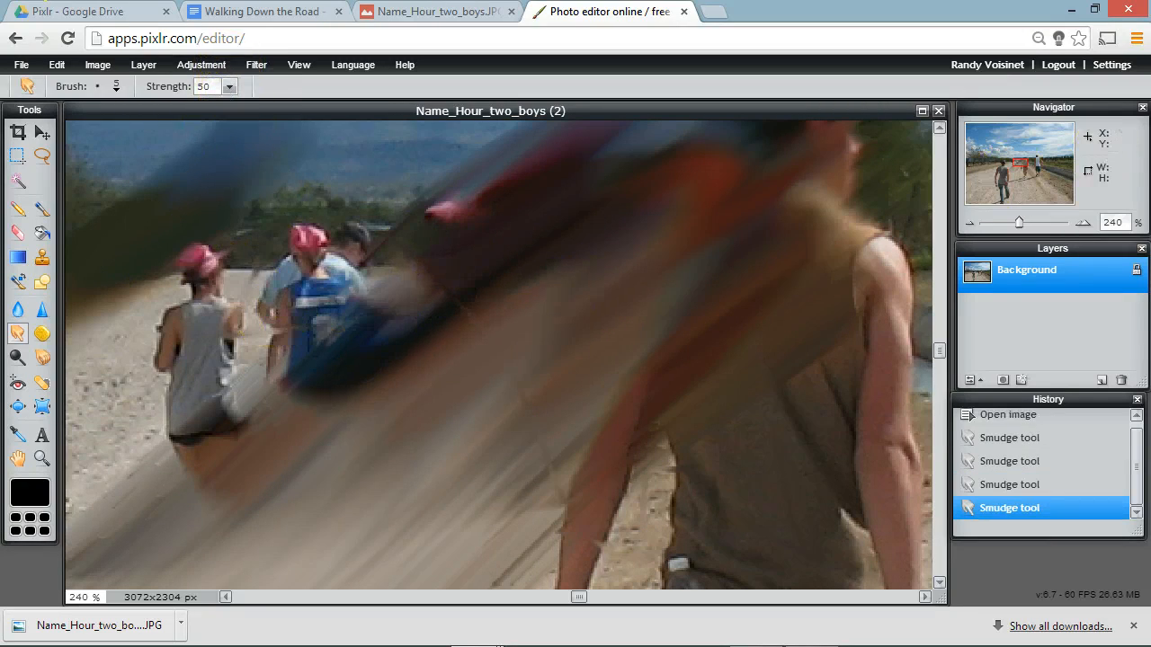
Step: Set the Smudge strength to 100 with the hard round 30 brush and smear the grass upward in an arc across the sky
{"action": "left_click_drag", "start_coordinate": [1005, 225], "coordinate": [991, 227]}
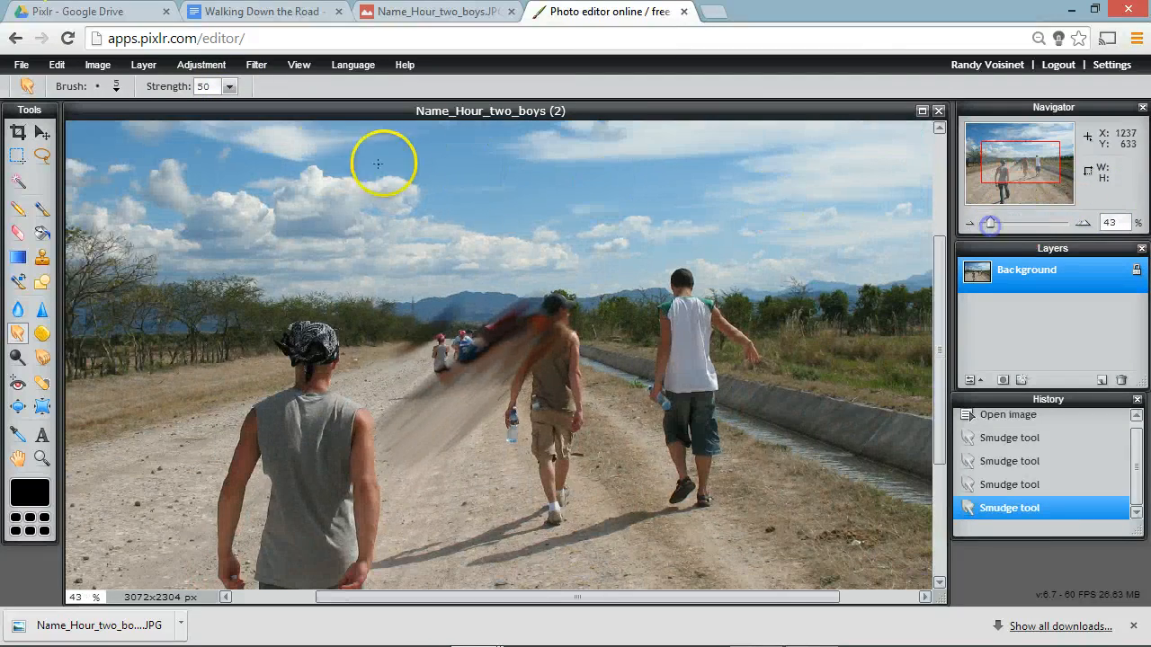
{"action": "left_click", "coordinate": [228, 86]}
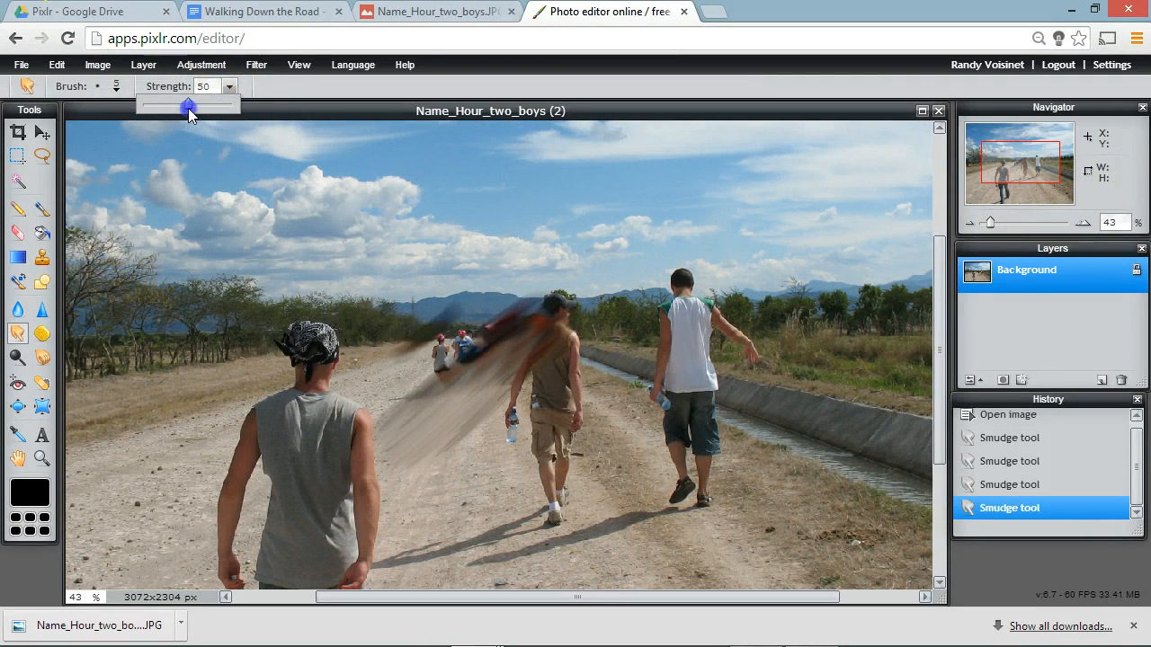
{"action": "left_click_drag", "start_coordinate": [188, 106], "coordinate": [126, 106]}
{"action": "left_click", "coordinate": [116, 87]}
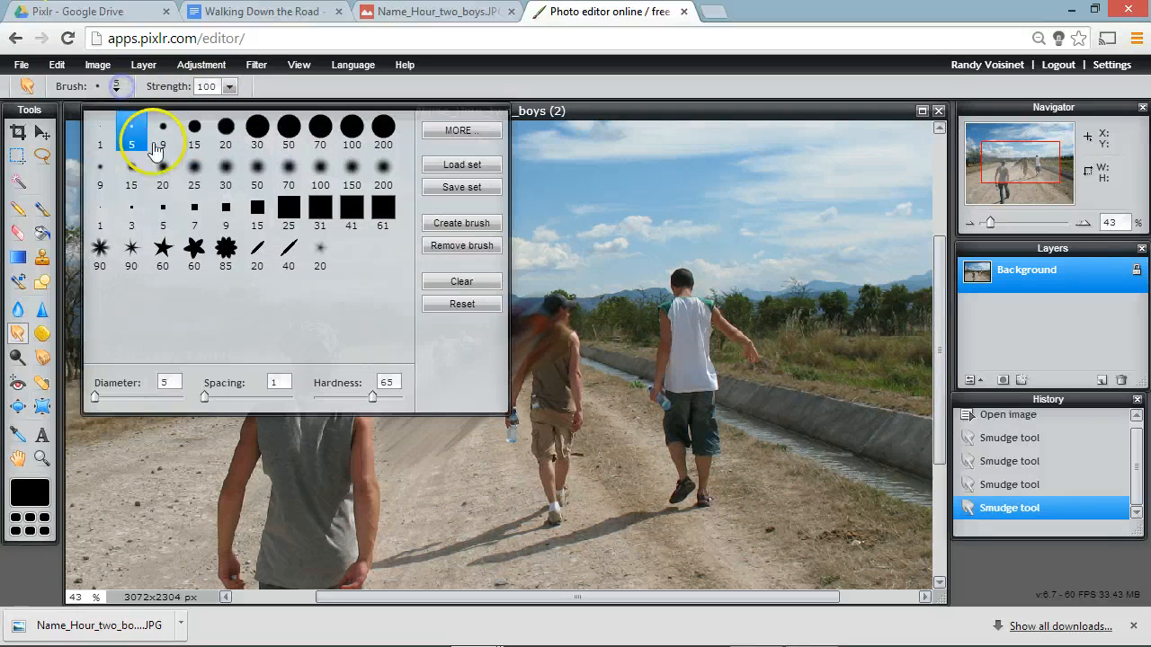
{"action": "left_click", "coordinate": [257, 127]}
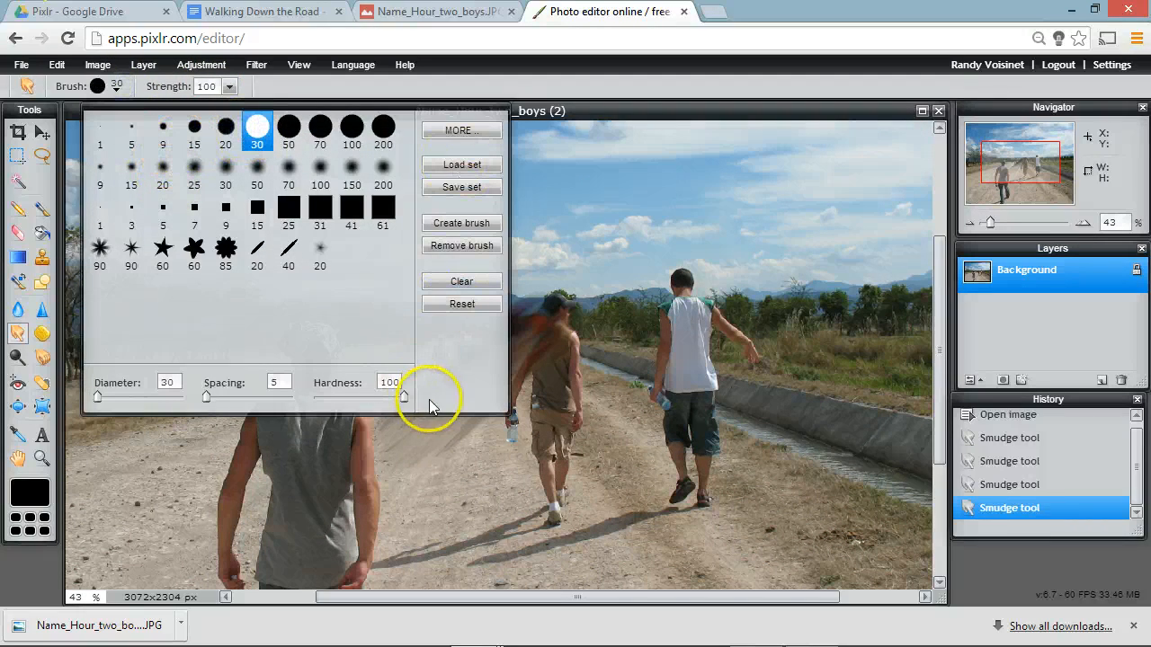
{"action": "left_click_drag", "start_coordinate": [837, 342], "coordinate": [850, 296]}
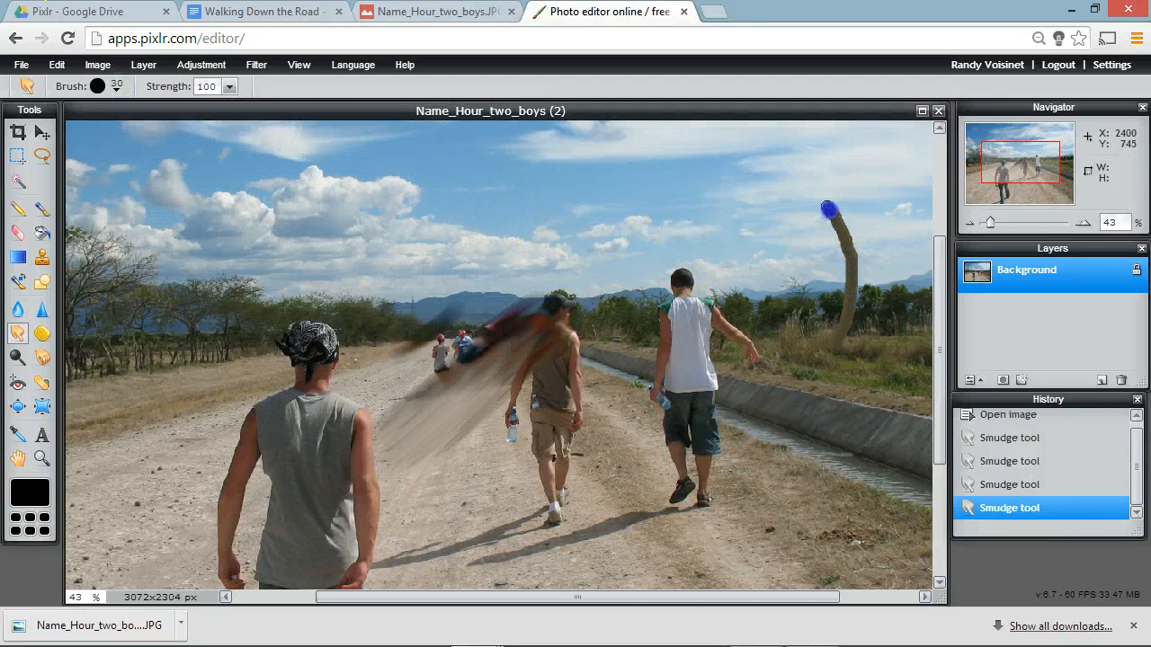
{"action": "mouse_move", "coordinate": [828, 210]}
{"action": "left_mouse_down"}
{"action": "mouse_move", "coordinate": [757, 178]}
{"action": "mouse_move", "coordinate": [642, 204]}
{"action": "left_mouse_up"}
Step: Smudge the sky above the distant mountains with the hard 30 brush, first at strength 0 and again at strength 7
{"action": "left_click", "coordinate": [228, 87]}
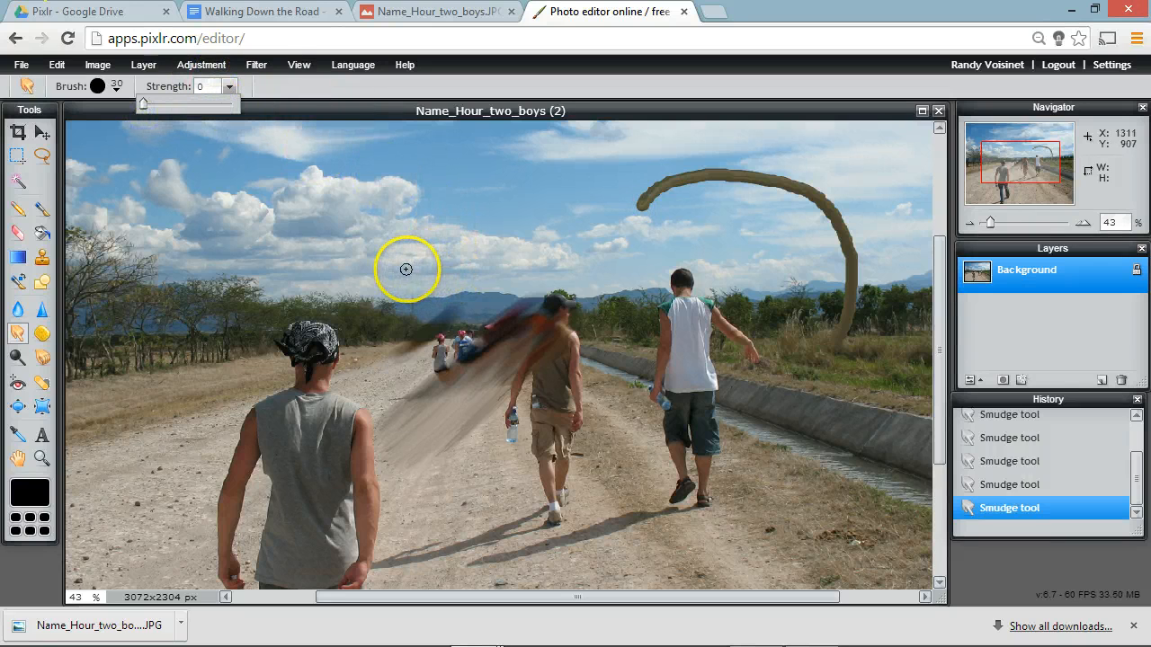
{"action": "left_click_drag", "start_coordinate": [407, 269], "coordinate": [465, 186]}
{"action": "left_click", "coordinate": [229, 86]}
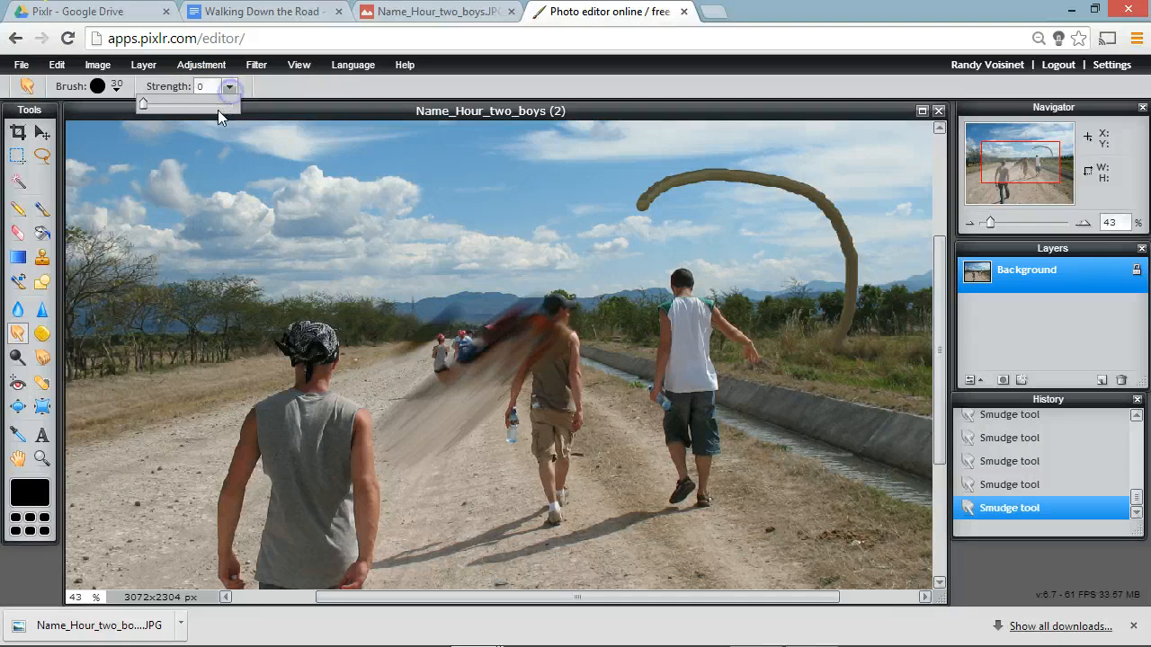
{"action": "left_click_drag", "start_coordinate": [144, 107], "coordinate": [151, 108]}
{"action": "mouse_move", "coordinate": [465, 207]}
{"action": "left_mouse_down"}
{"action": "mouse_move", "coordinate": [406, 267]}
{"action": "mouse_move", "coordinate": [455, 267]}
{"action": "mouse_move", "coordinate": [381, 293]}
{"action": "mouse_move", "coordinate": [727, 193]}
{"action": "mouse_move", "coordinate": [702, 162]}
{"action": "left_mouse_up"}
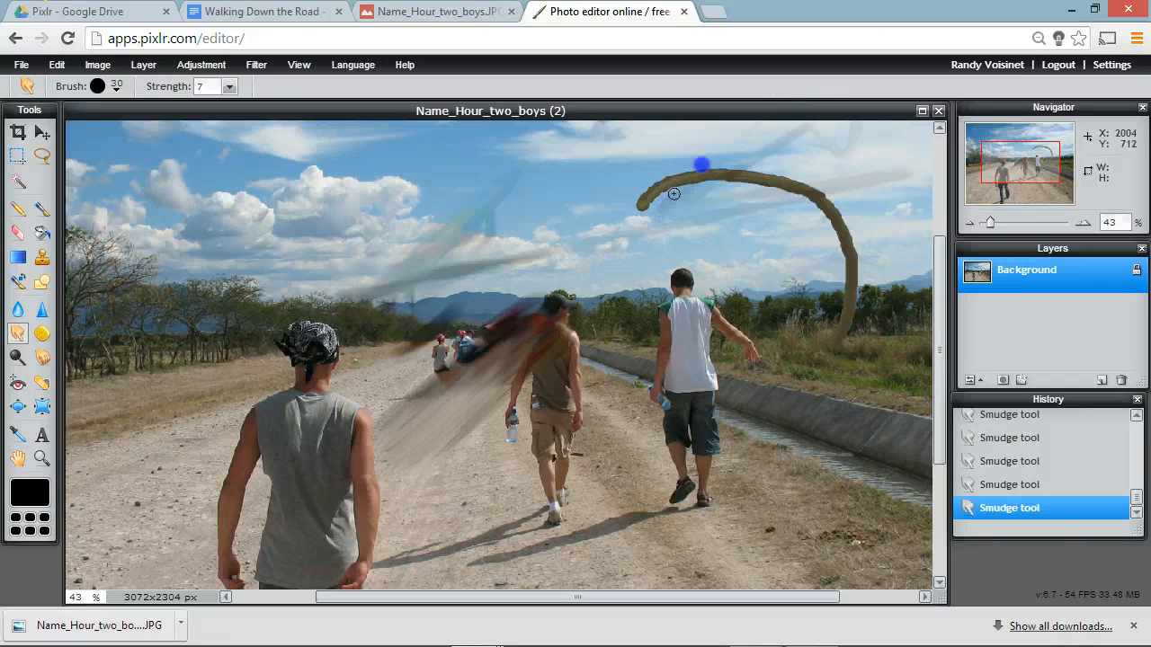
Step: Switch the Smudge tool to the soft 20 brush with hardness 50 and raise its strength slightly
{"action": "left_click", "coordinate": [116, 85]}
{"action": "left_click", "coordinate": [258, 147]}
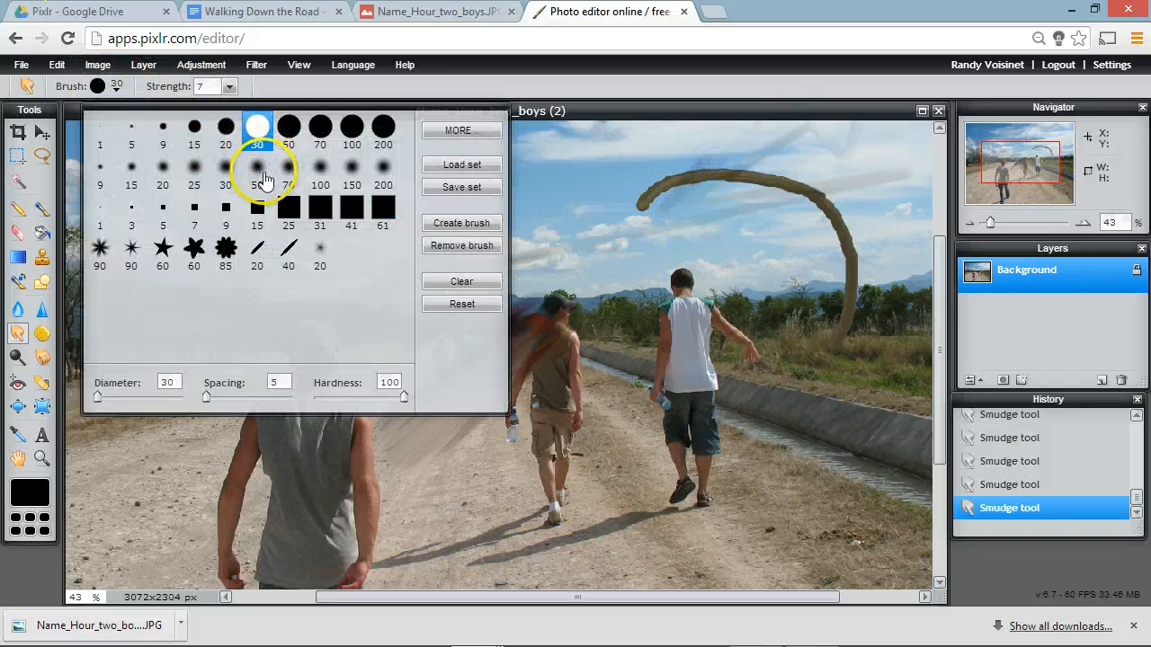
{"action": "left_click", "coordinate": [164, 171]}
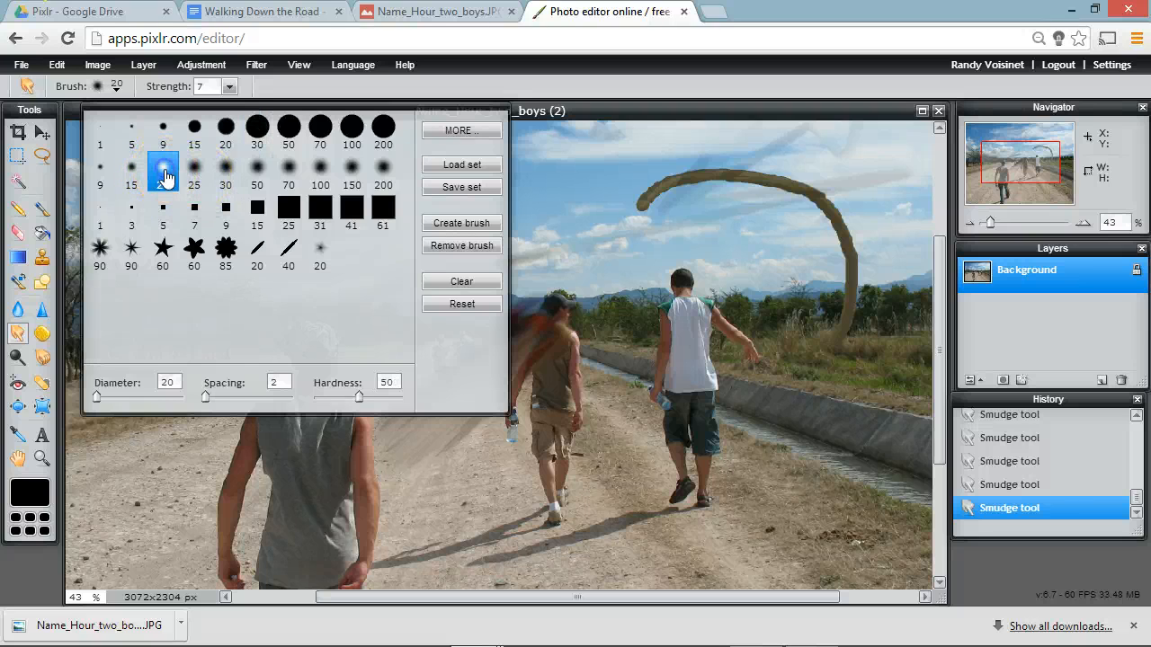
{"action": "left_click", "coordinate": [231, 86]}
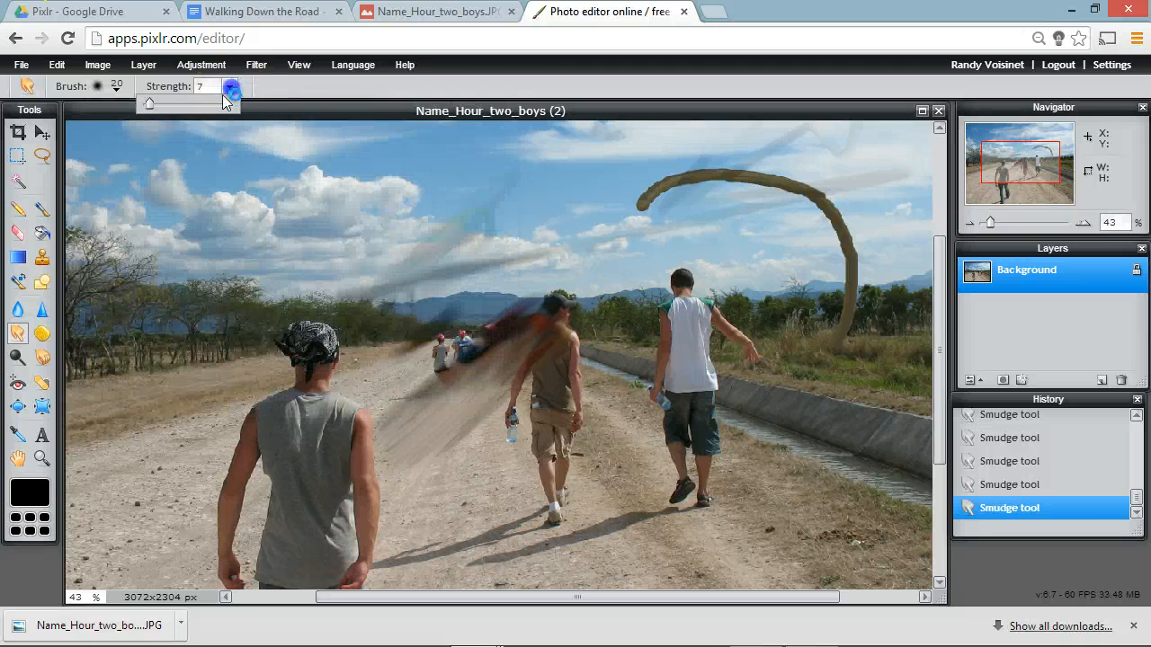
{"action": "left_click_drag", "start_coordinate": [149, 106], "coordinate": [151, 106]}
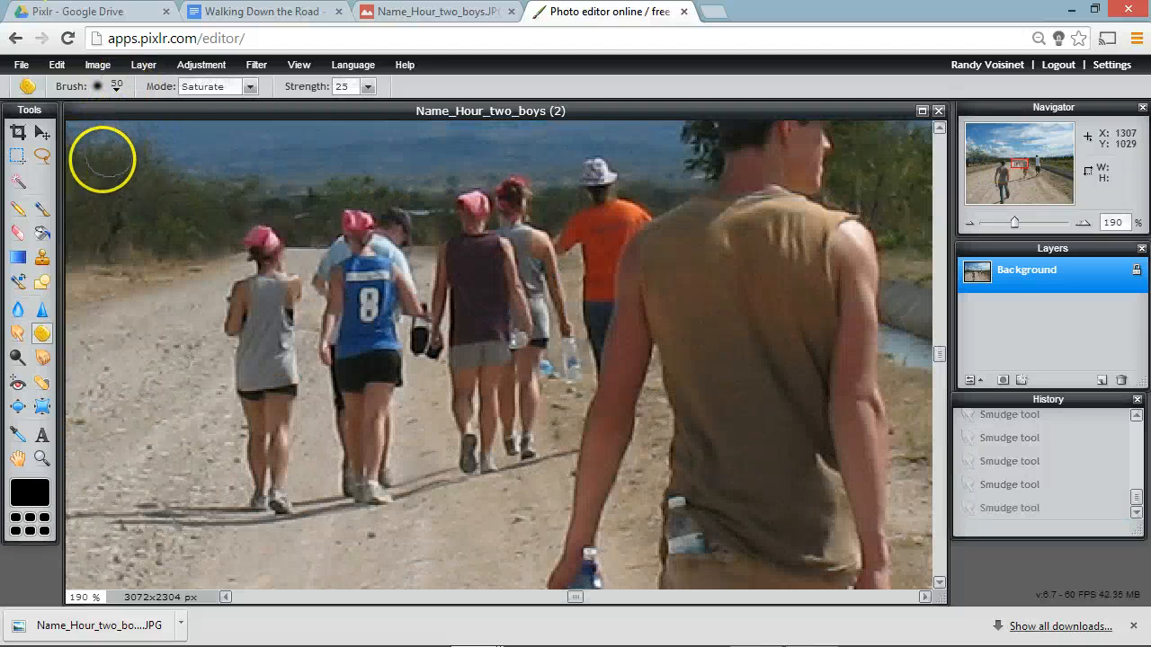
Step: Draw a loose freehand lasso selection about 255 by 173 px over the roadside bushes and the distant walkers
{"action": "left_click", "coordinate": [42, 156]}
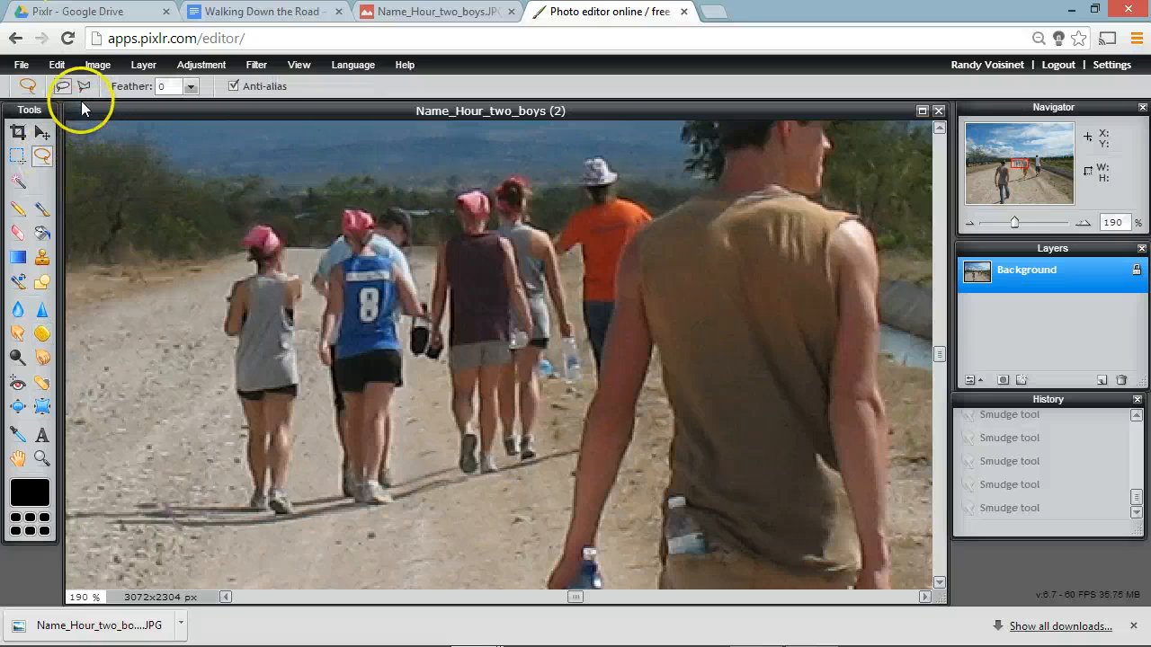
{"action": "left_click_drag", "start_coordinate": [171, 269], "coordinate": [173, 228]}
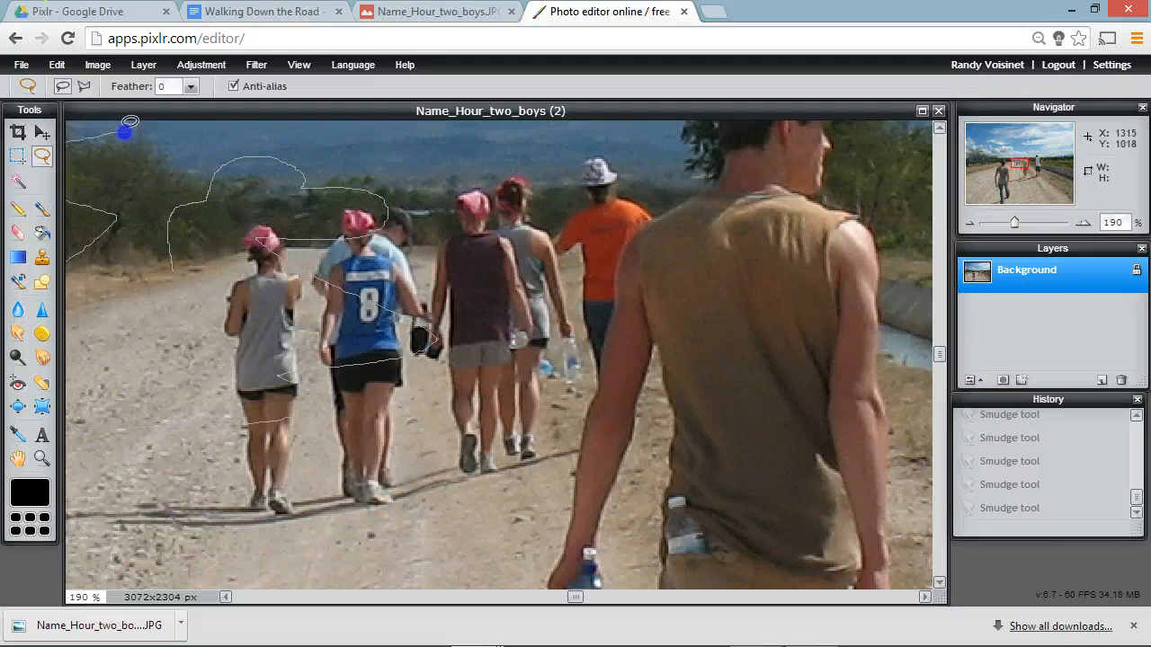
{"action": "left_click_drag", "start_coordinate": [126, 130], "coordinate": [122, 135]}
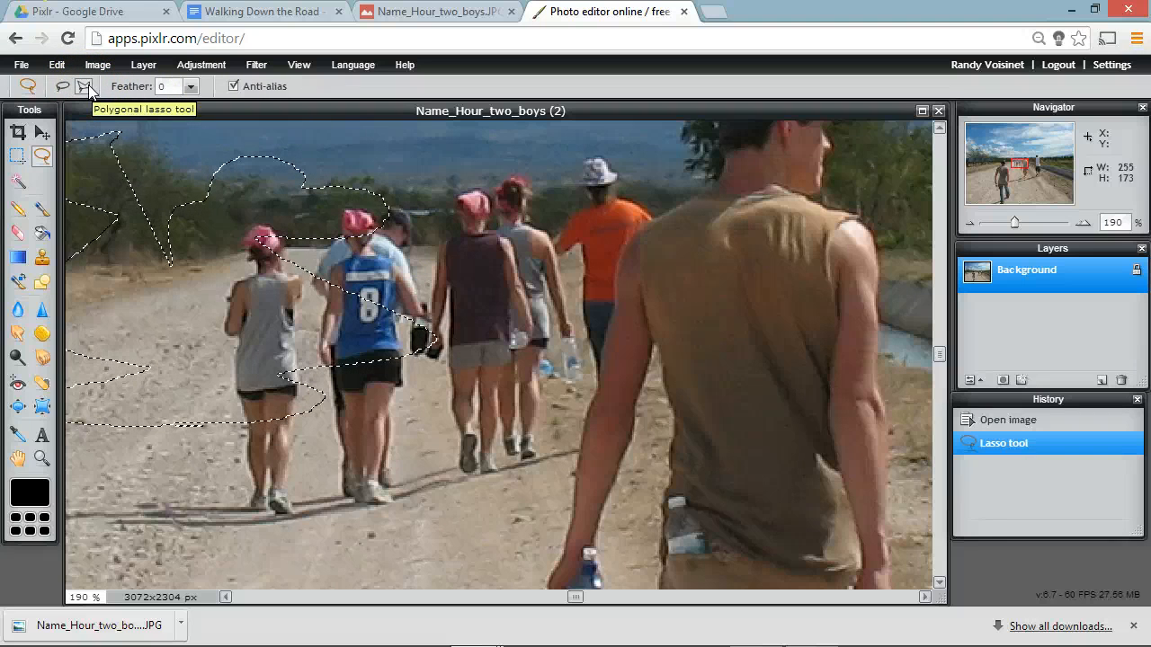
Step: Draw a polygonal lasso selection about 145 by 123 px around the maroon-, grey- and orange-shirted walkers on the far road
{"action": "left_click", "coordinate": [86, 85]}
{"action": "left_click", "coordinate": [514, 192]}
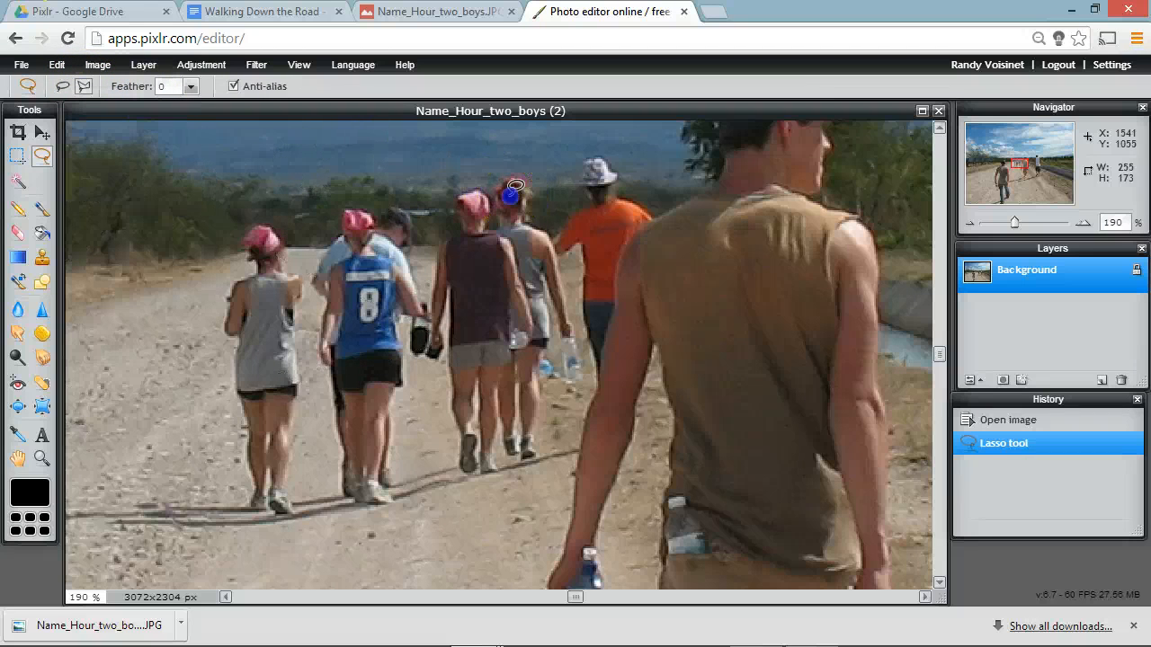
{"action": "left_click", "coordinate": [571, 162]}
{"action": "left_click", "coordinate": [641, 217]}
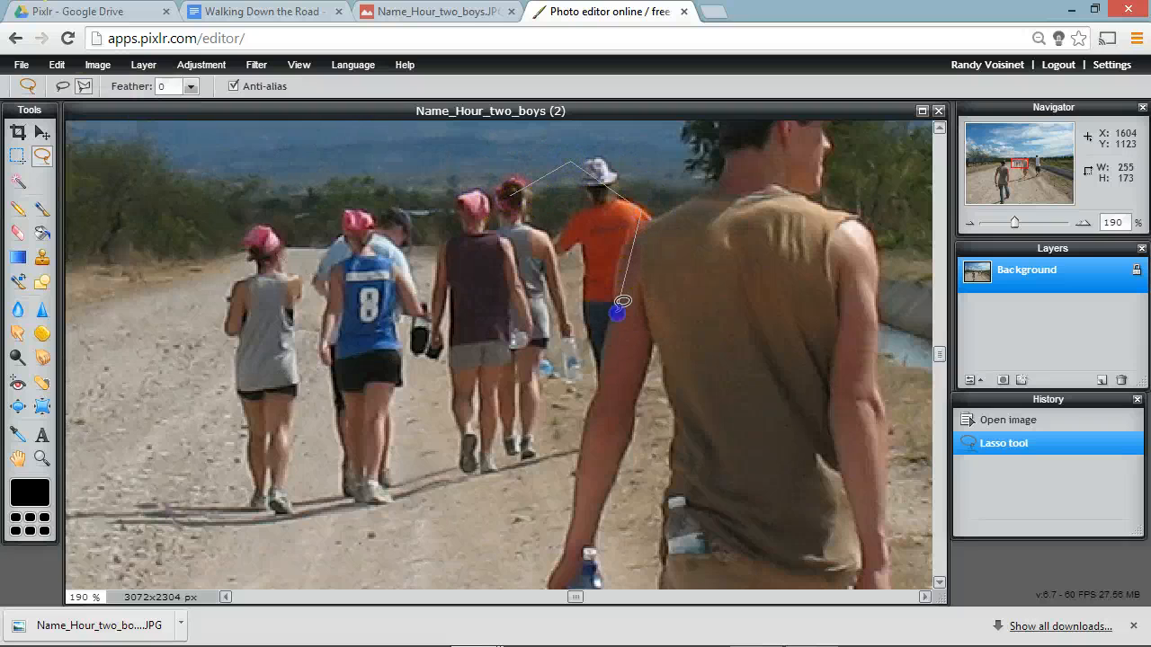
{"action": "left_click", "coordinate": [617, 311]}
{"action": "left_click", "coordinate": [691, 369]}
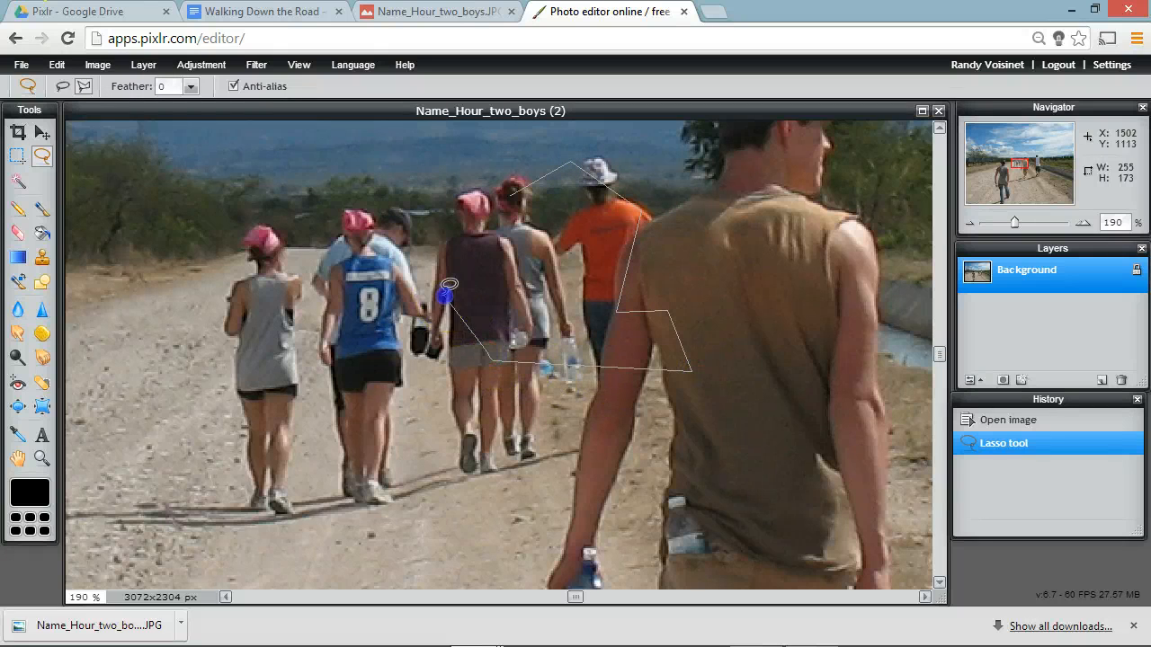
{"action": "left_click", "coordinate": [447, 287]}
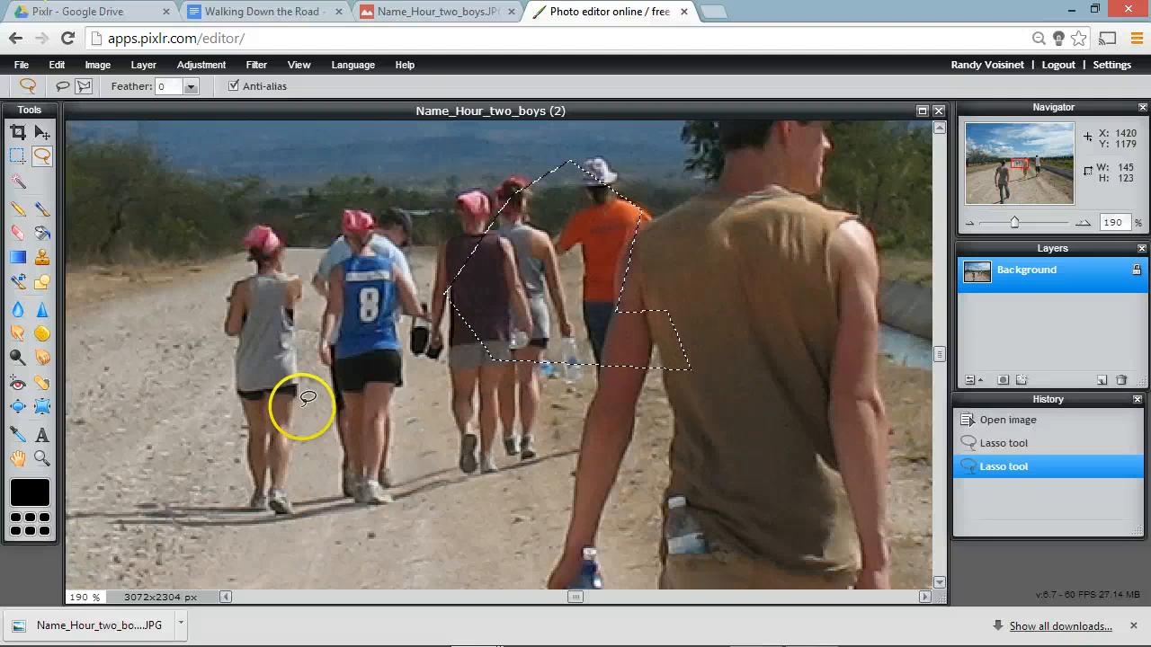
Step: Start a polygonal lasso outline around the legs and shoes of the walker in the grey tank top
{"action": "scroll", "coordinate": [304, 398], "scroll_direction": "up", "scroll_amount": 2}
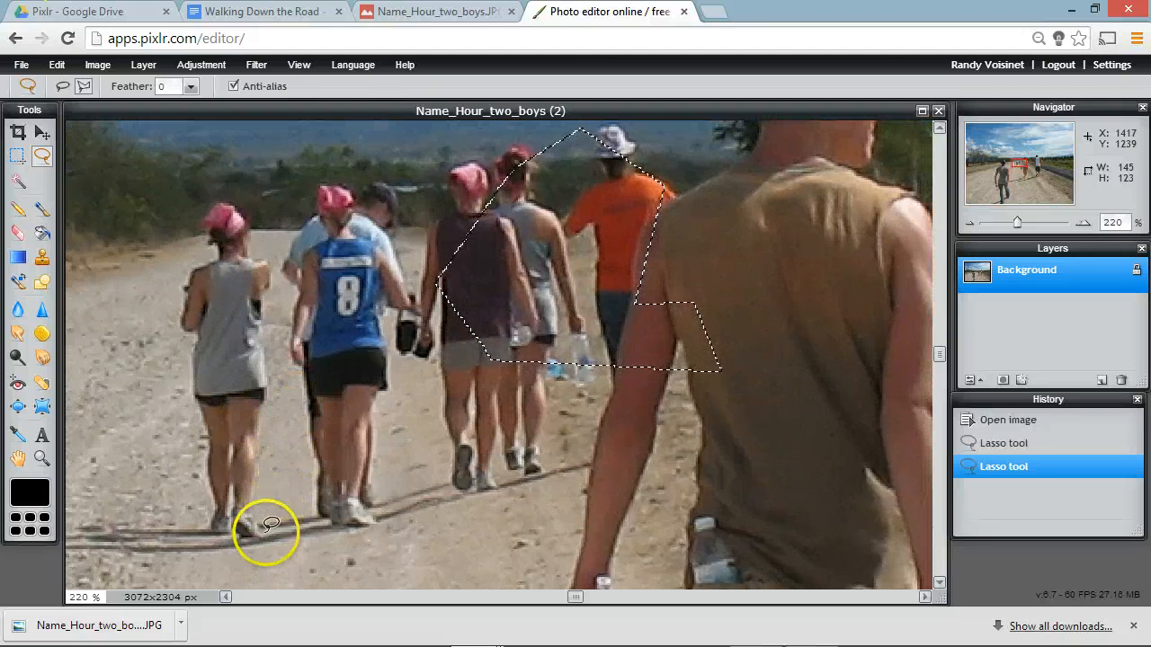
{"action": "left_click", "coordinate": [270, 525]}
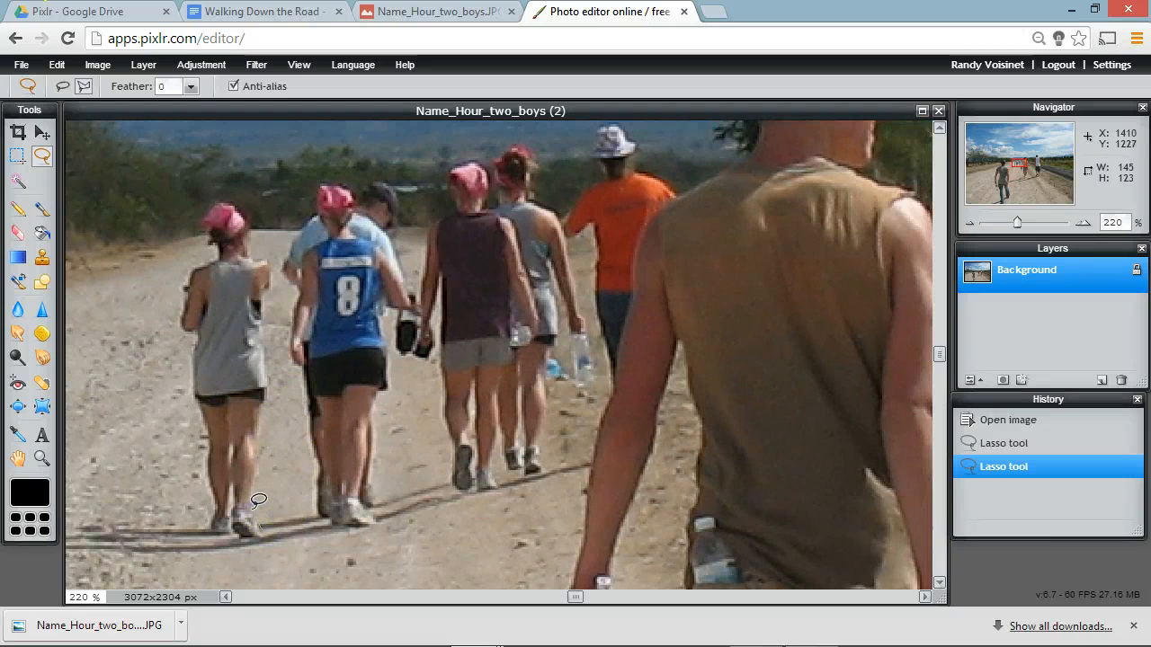
{"action": "left_click", "coordinate": [251, 495]}
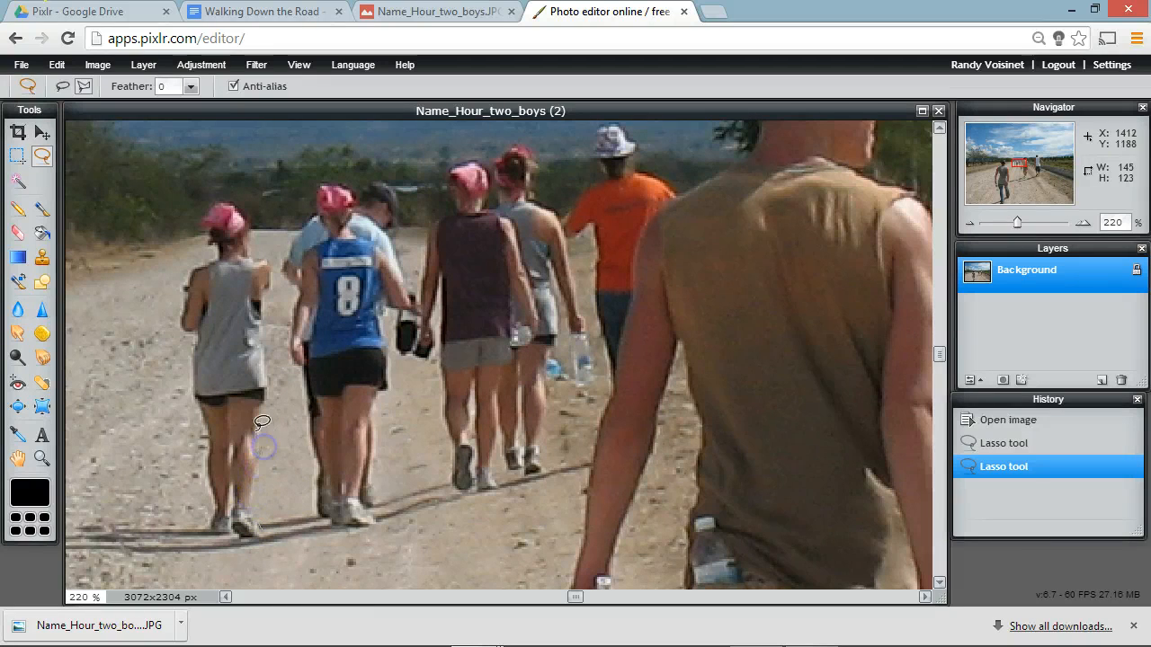
{"action": "left_click", "coordinate": [173, 396]}
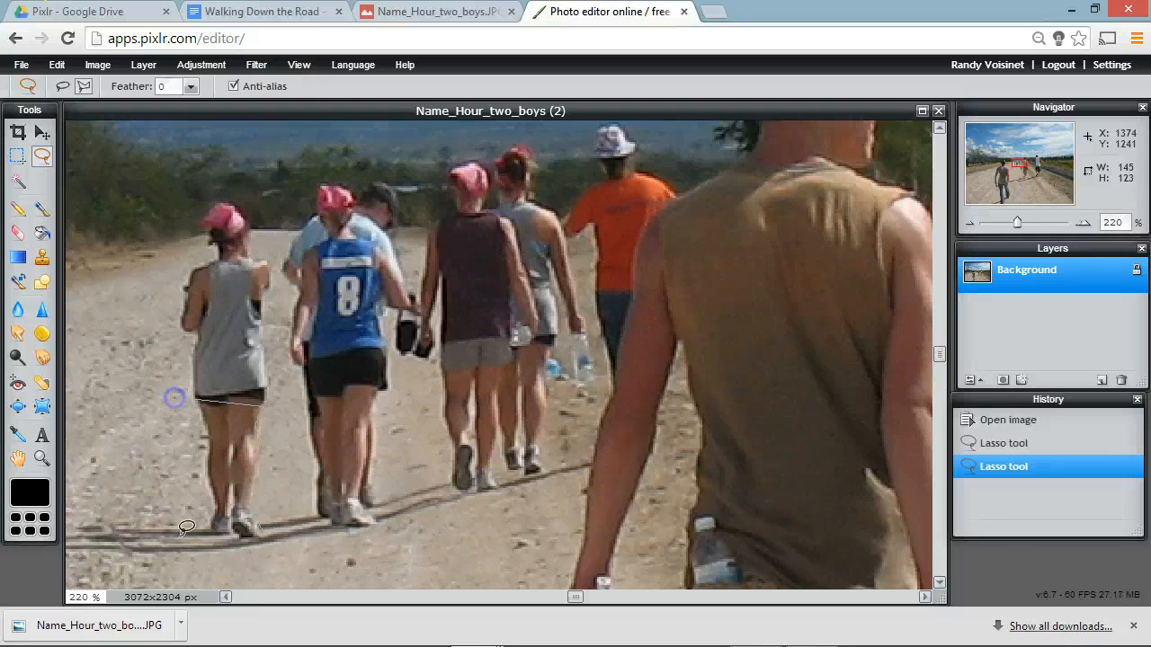
{"action": "left_click", "coordinate": [231, 548]}
{"action": "left_click", "coordinate": [239, 534]}
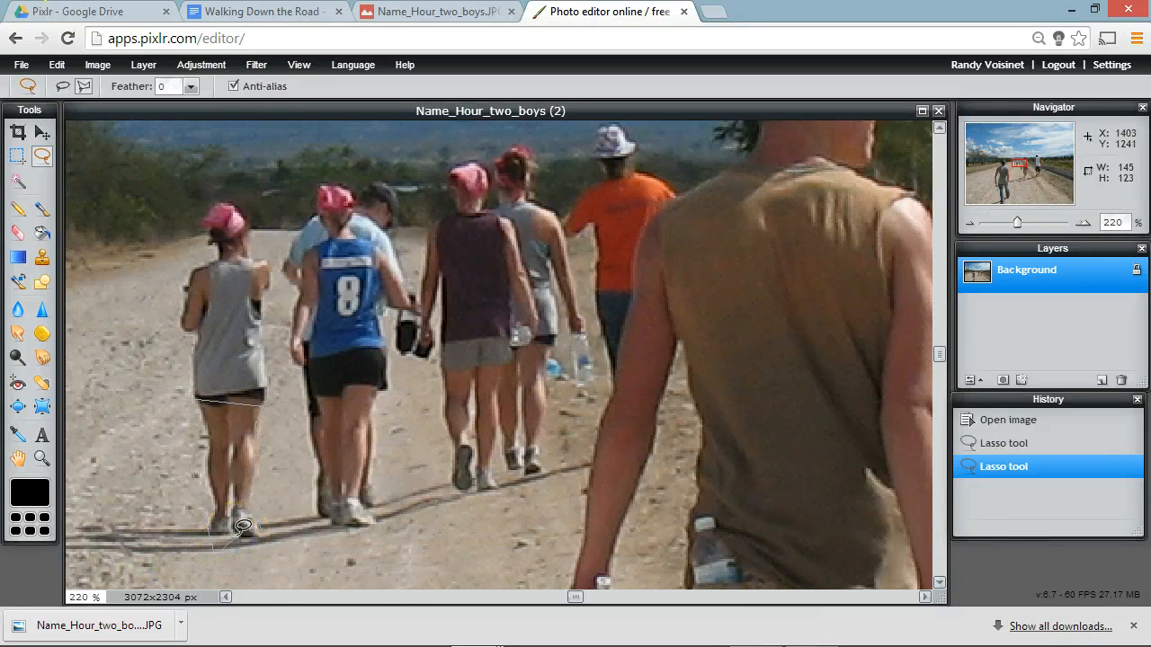
Step: Set up saving the image to the Pixlr library in the PXD (Layered Pixlr image) format
{"action": "left_click", "coordinate": [27, 65]}
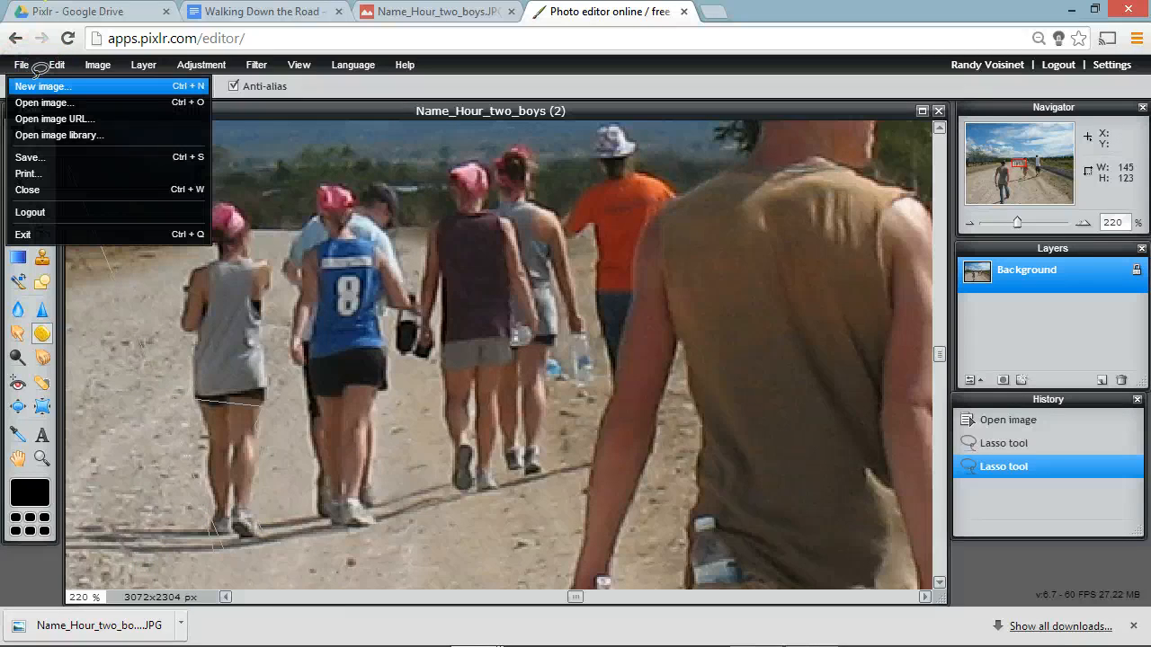
{"action": "left_click", "coordinate": [56, 83]}
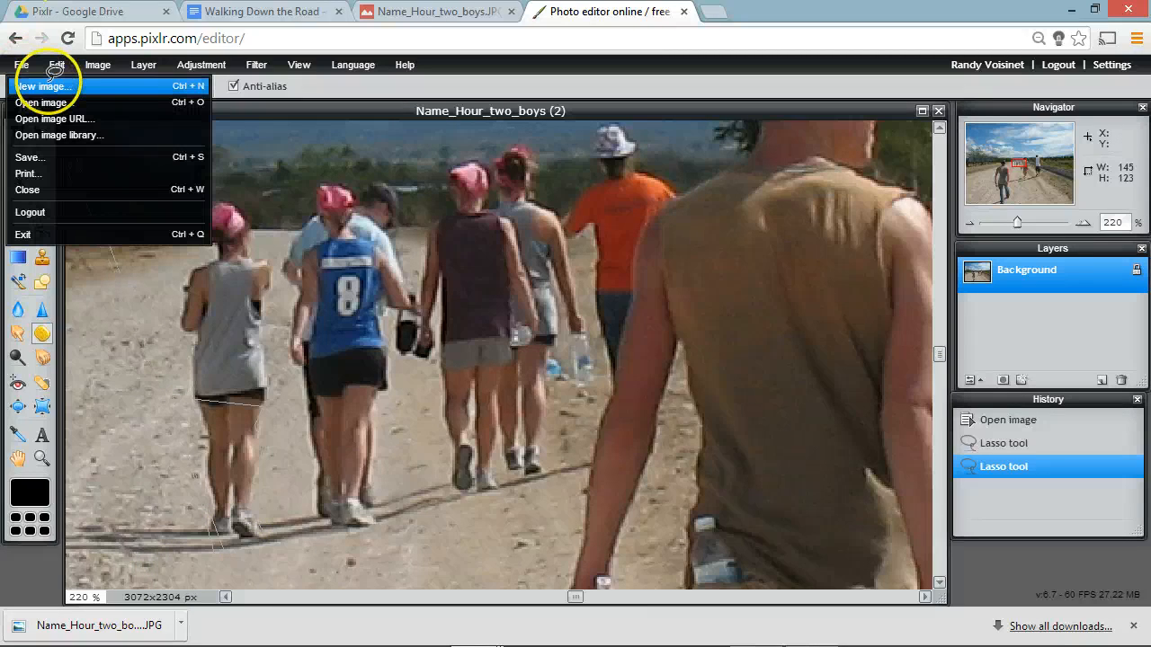
{"action": "left_click", "coordinate": [95, 159]}
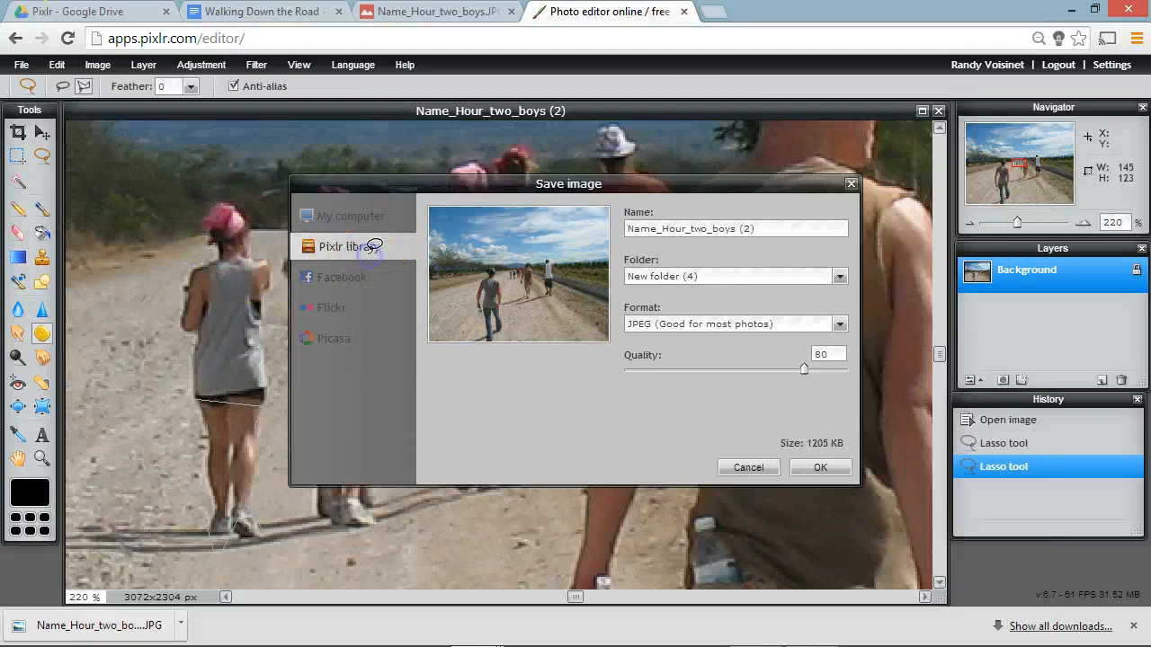
{"action": "left_click", "coordinate": [784, 322]}
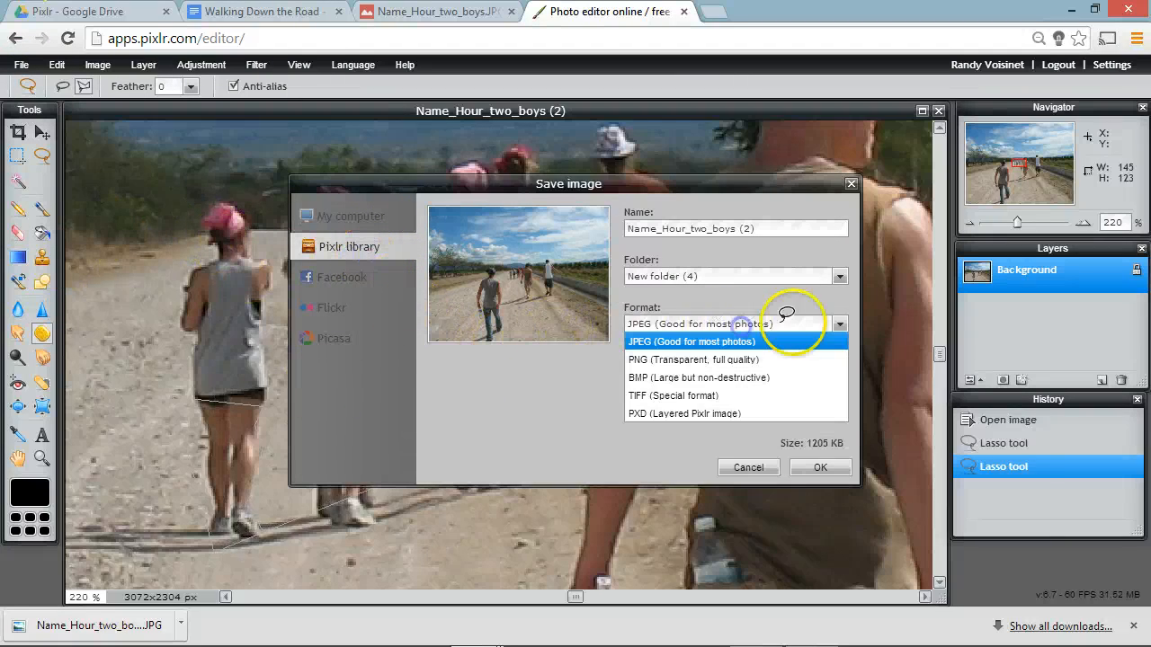
{"action": "left_click", "coordinate": [698, 412]}
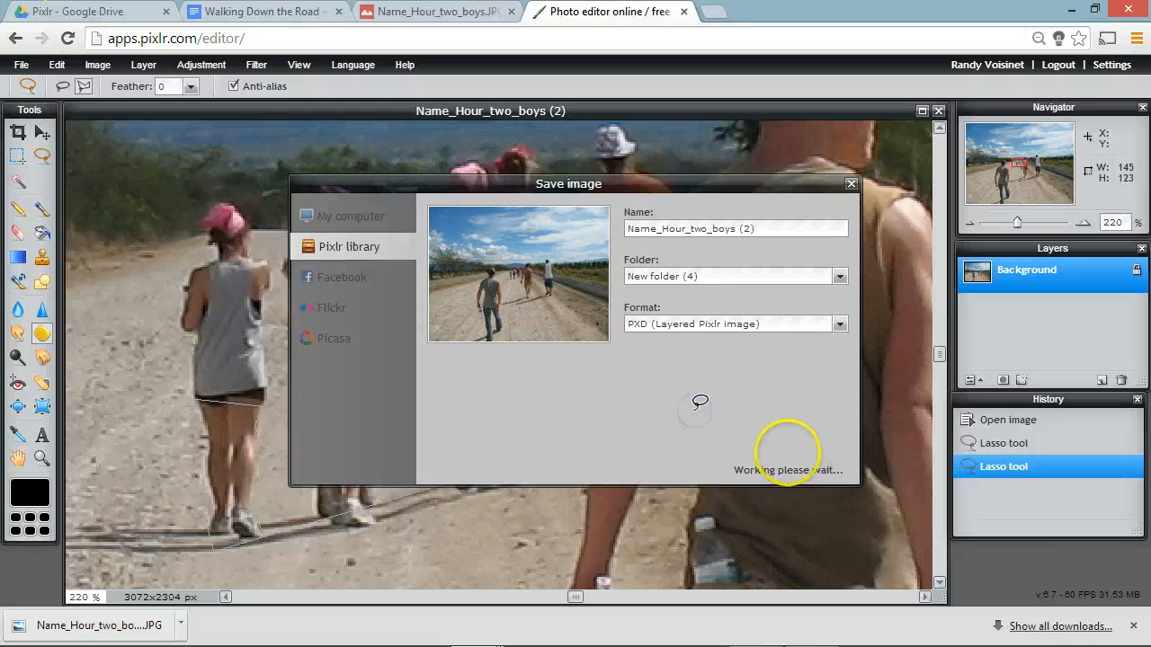